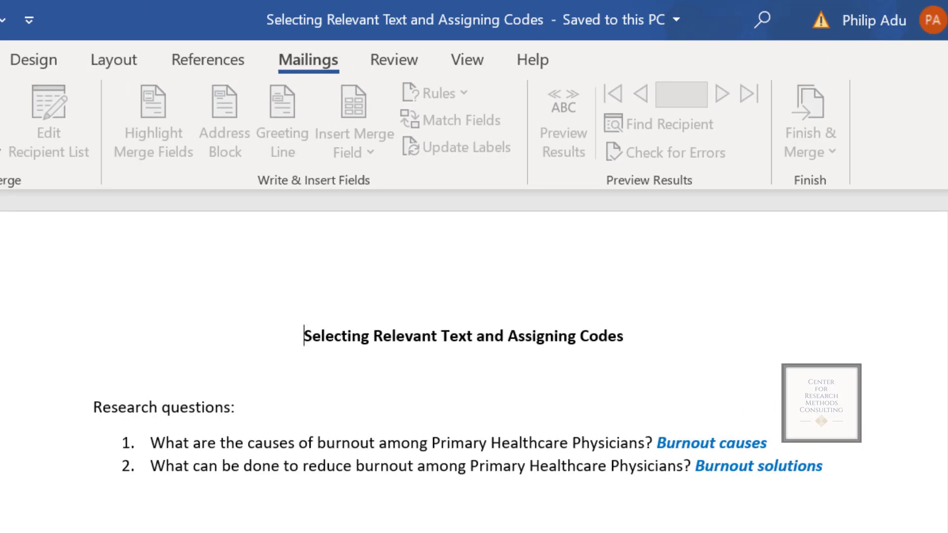
Examine the two research questions with their blue labels and skim the participant interview transcripts
scroll(474, 360, "down", 2)
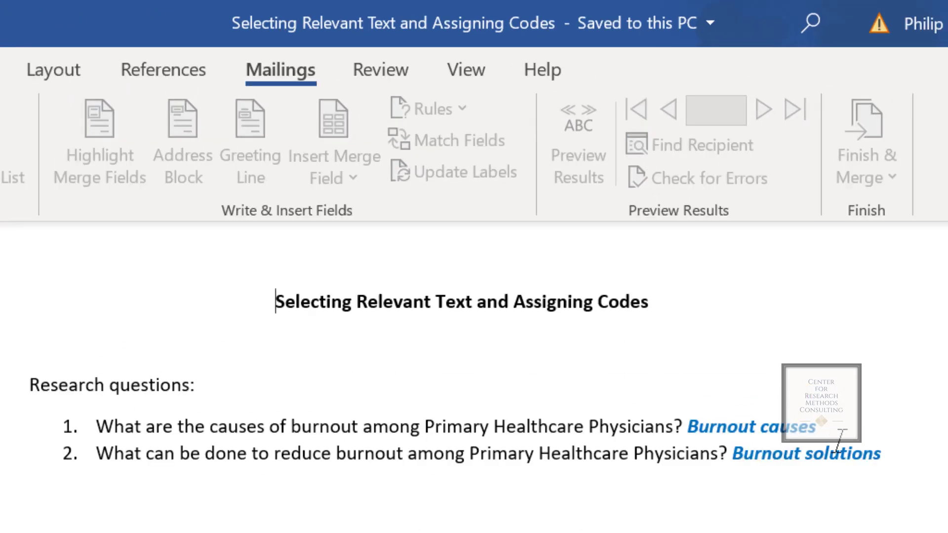
left_click_drag(840, 440, 687, 426)
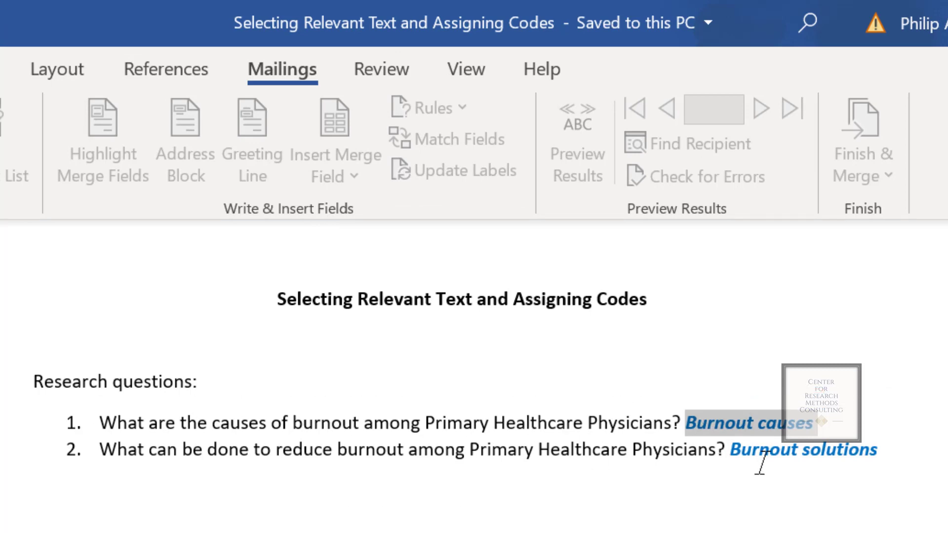
scroll(474, 375, "down", 3)
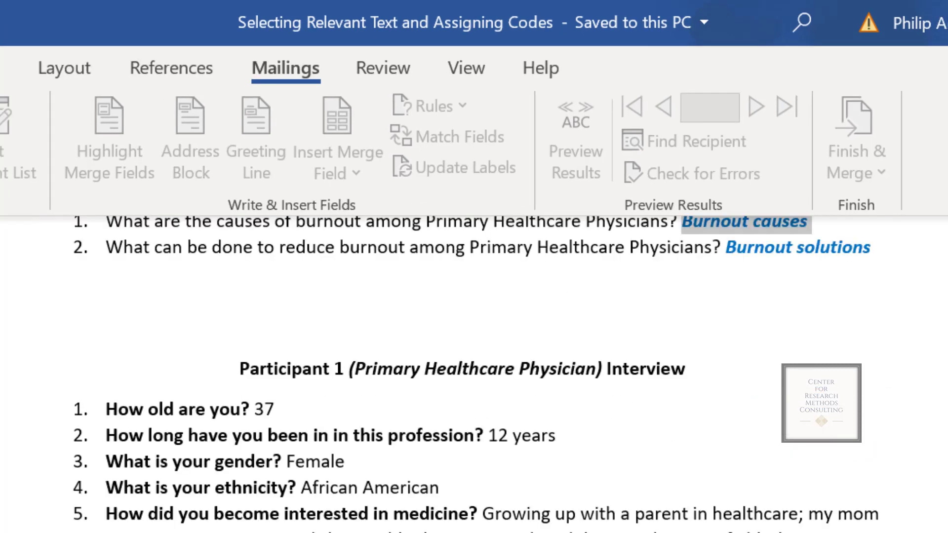
scroll(474, 375, "down", 3)
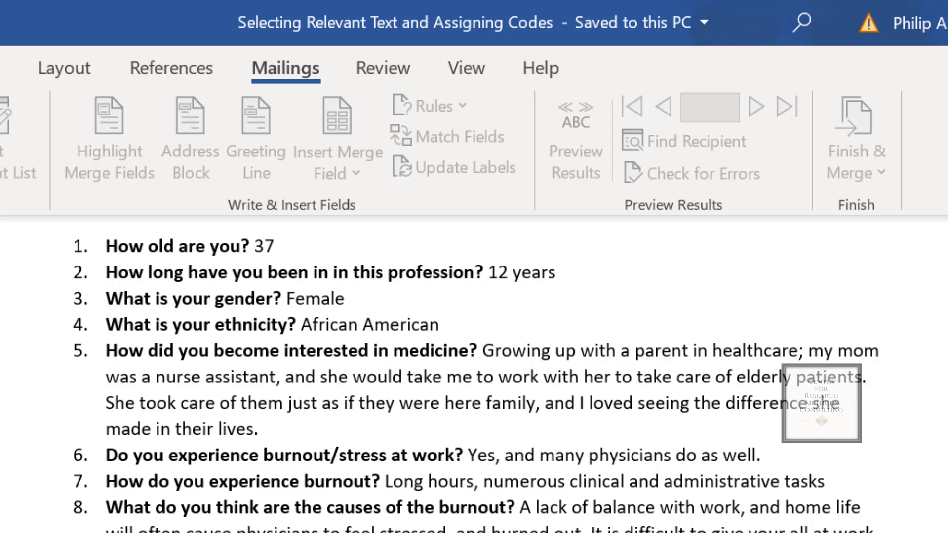
scroll(474, 375, "down", 15)
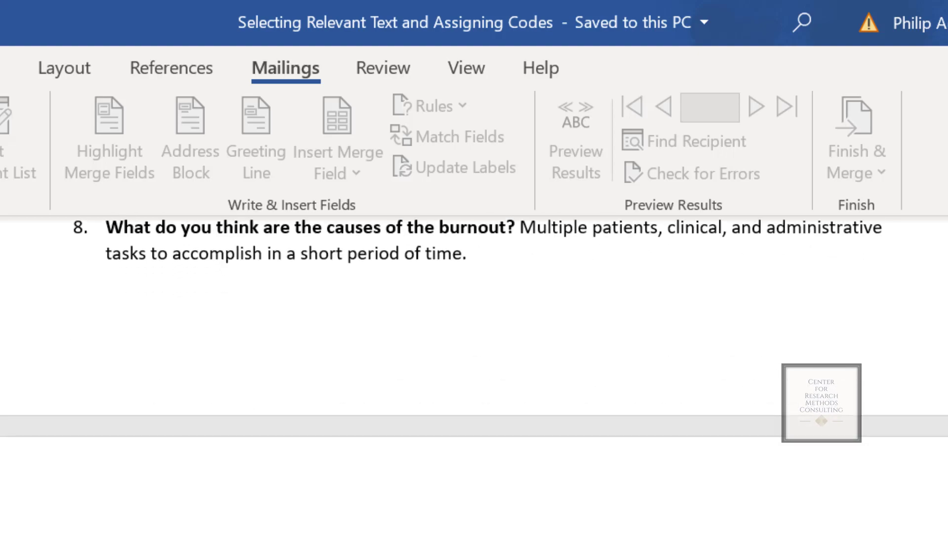
scroll(474, 375, "down", 12)
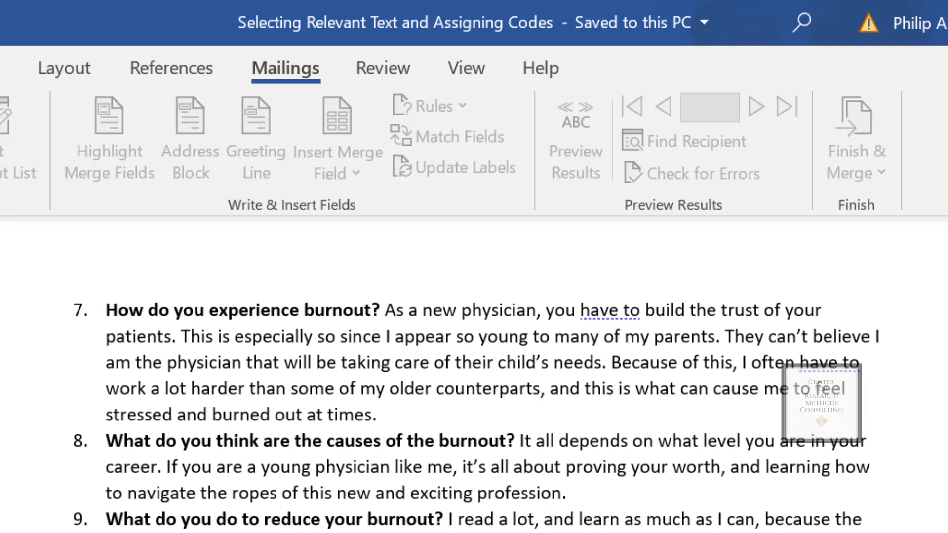
scroll(819, 384, "up", 20)
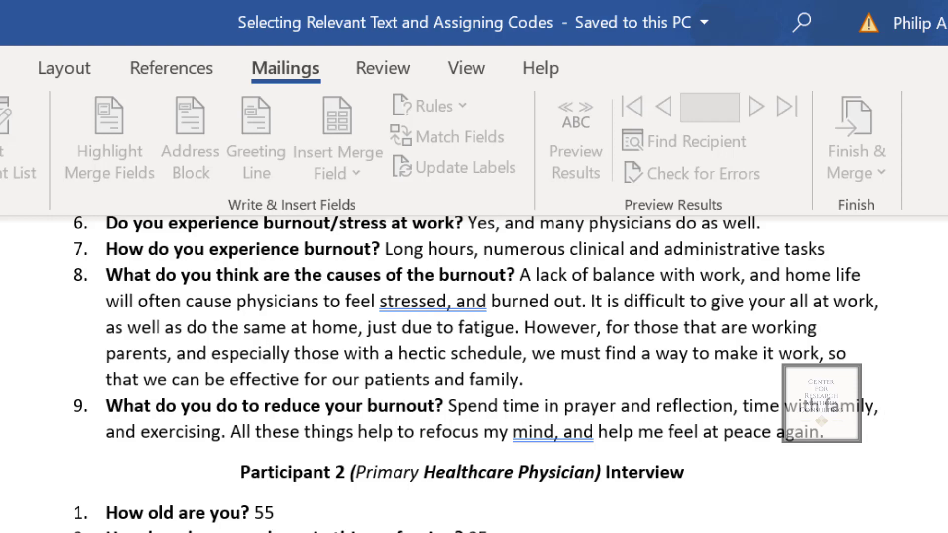
scroll(474, 371, "up", 10)
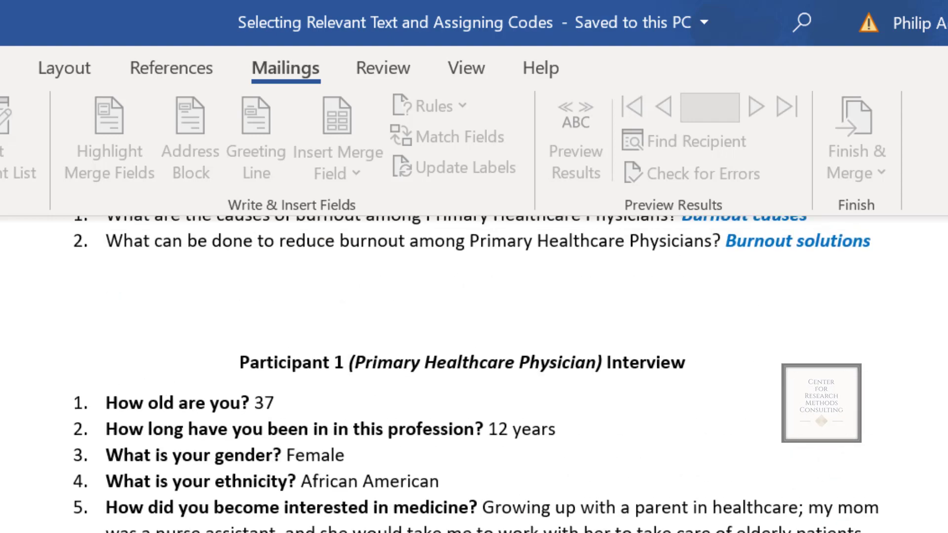
scroll(474, 370, "down", 20)
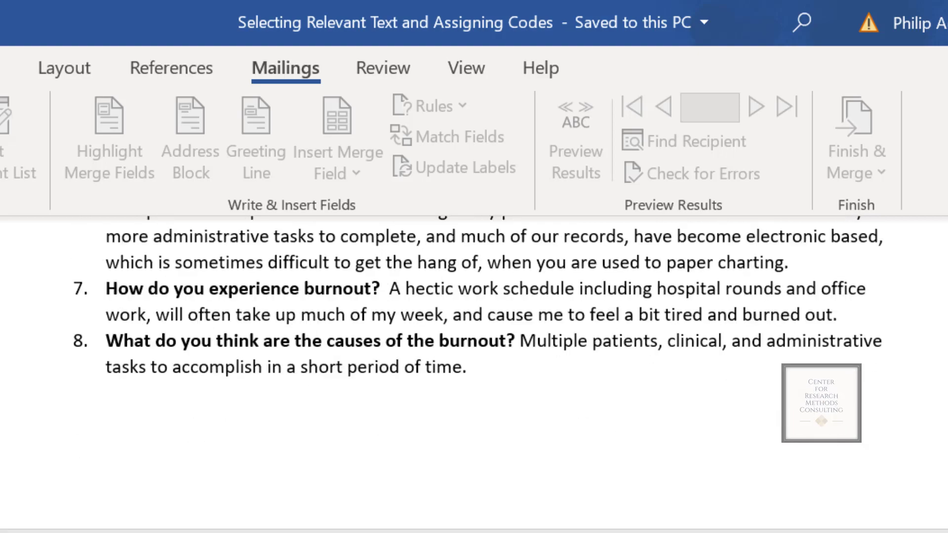
scroll(474, 370, "down", 20)
scroll(474, 370, "up", 20)
scroll(474, 370, "up", 15)
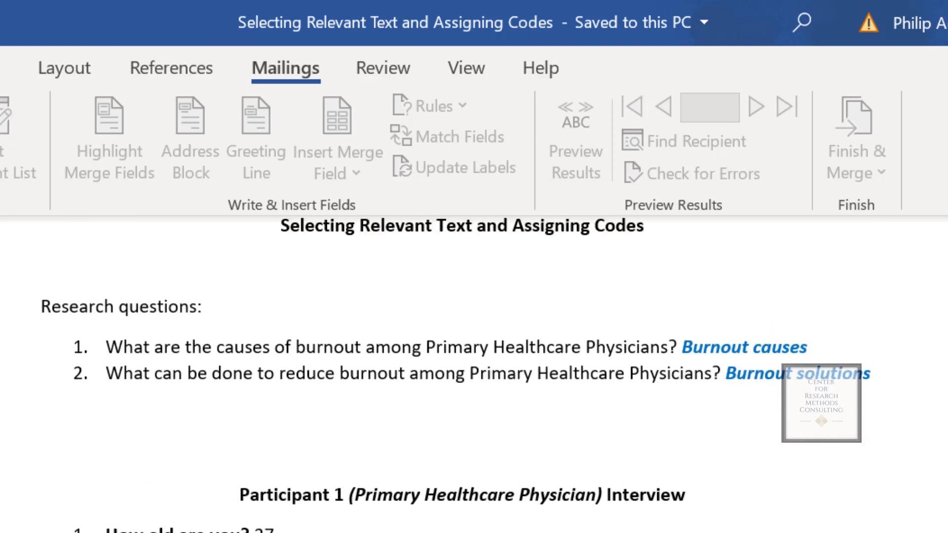
Examine Participant 1's answers to interview questions 1 to 5 for relevance to the research questions
scroll(485, 432, "down", 3)
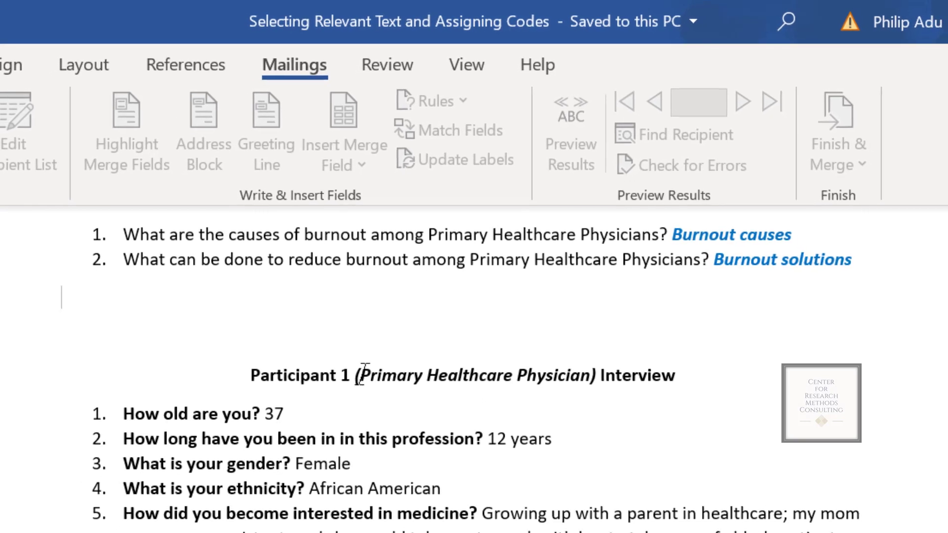
left_click_drag(129, 408, 509, 532)
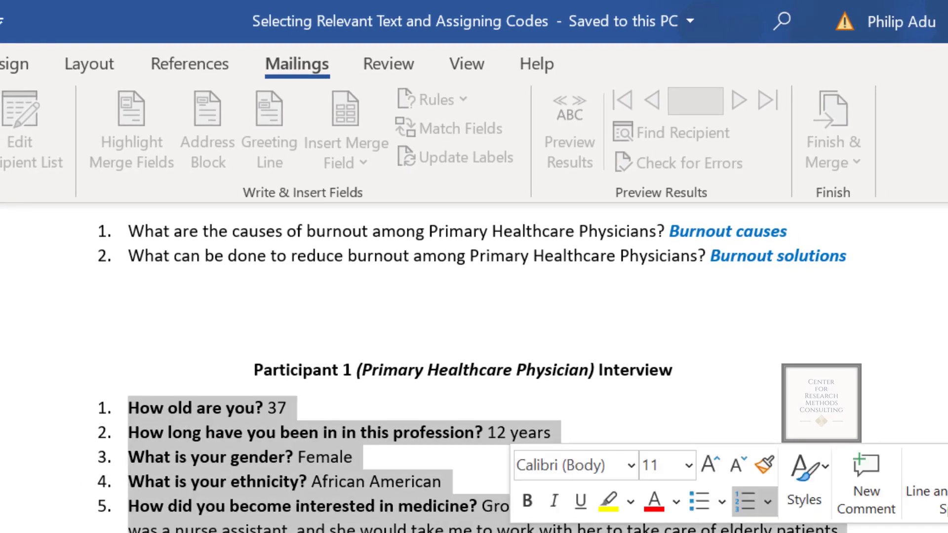
left_click(363, 529)
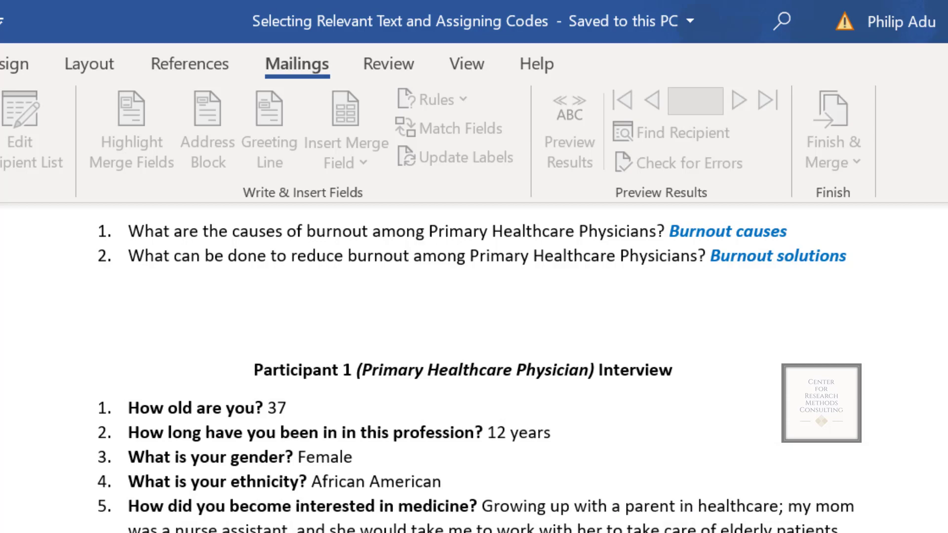
left_click_drag(363, 529, 121, 408)
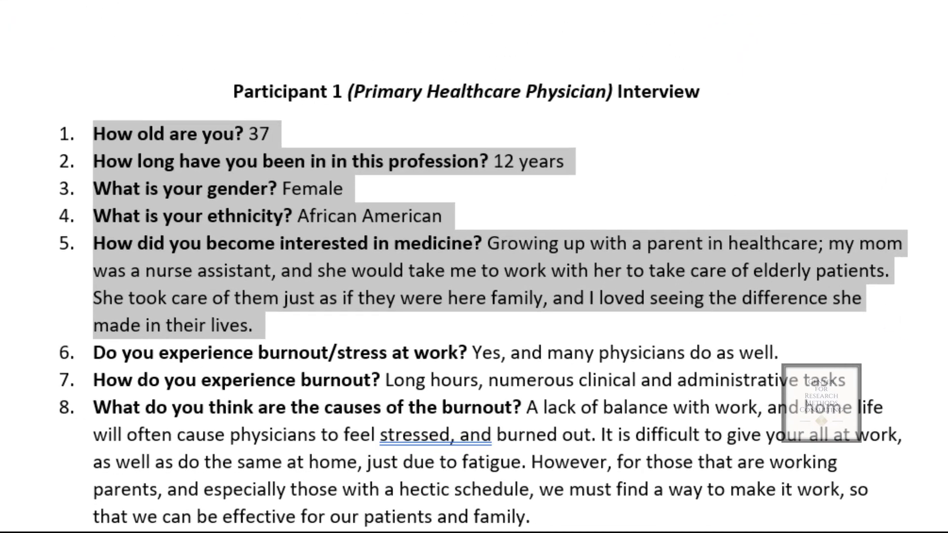
left_click(946, 325)
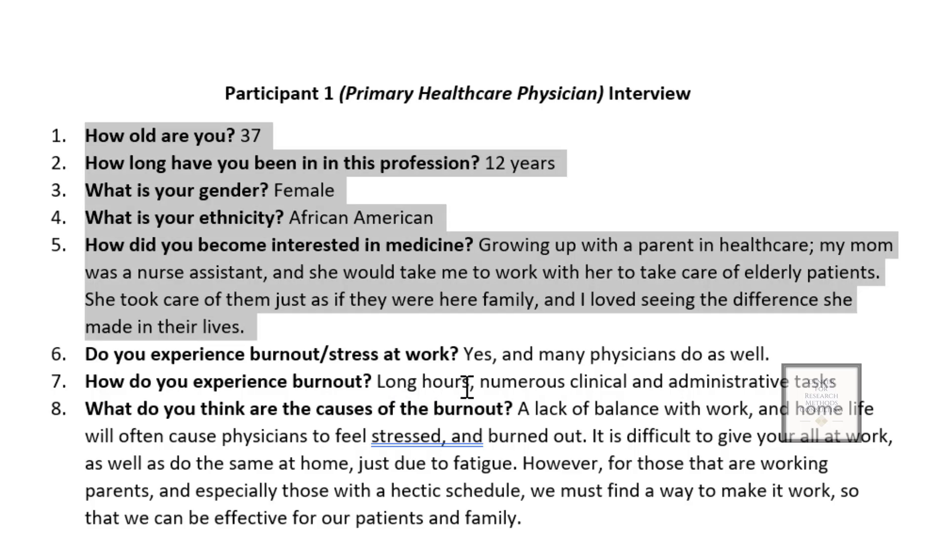
Attach a new comment to the phrase "Long hours" in Participant 1's answer to question 7
left_click_drag(468, 383, 377, 382)
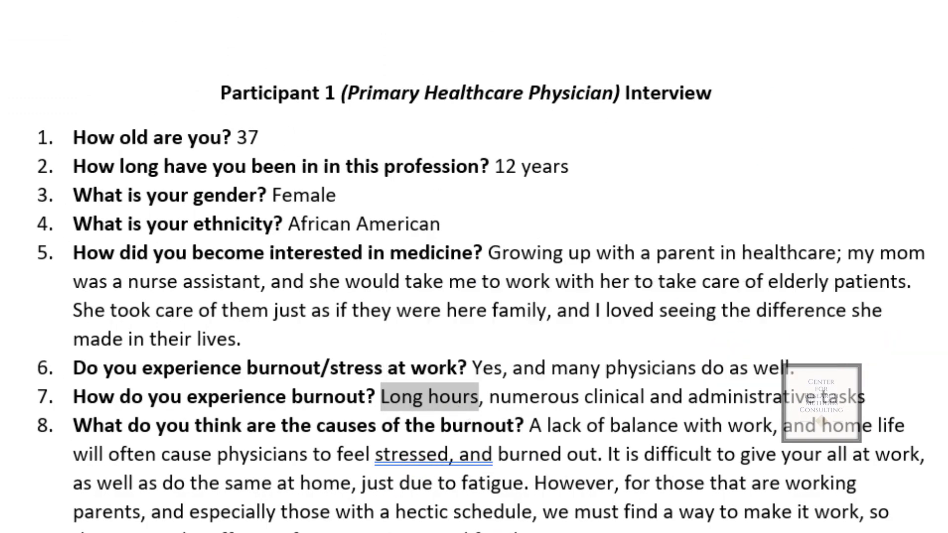
scroll(510, 78, "up", 1)
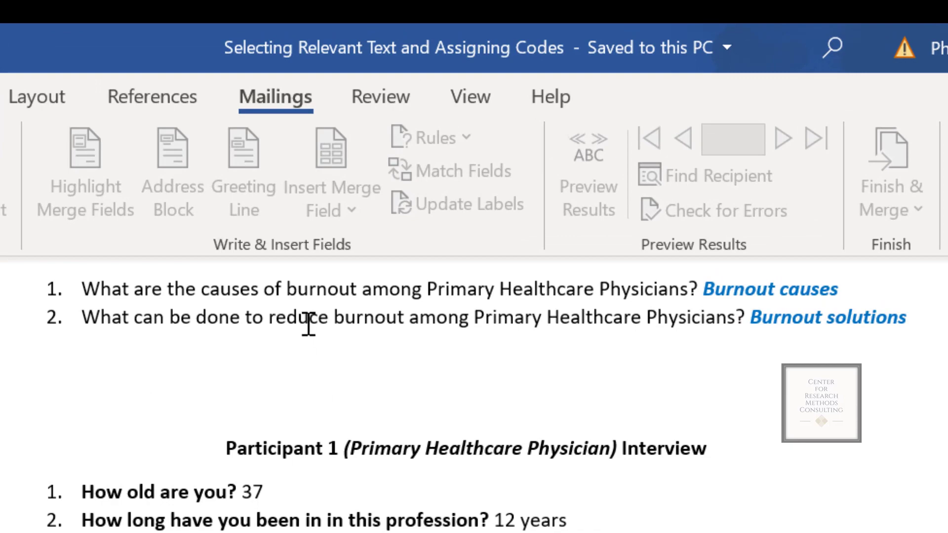
left_click(394, 98)
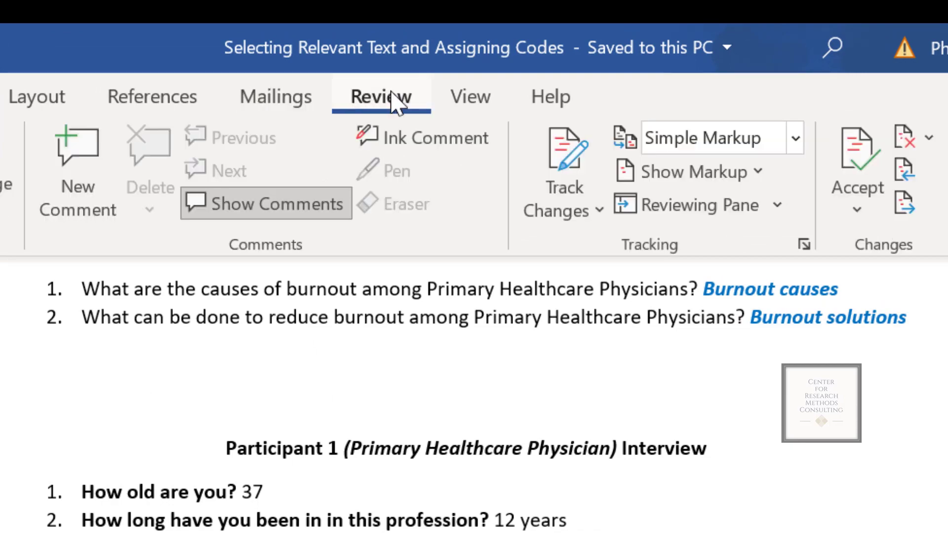
left_click(105, 205)
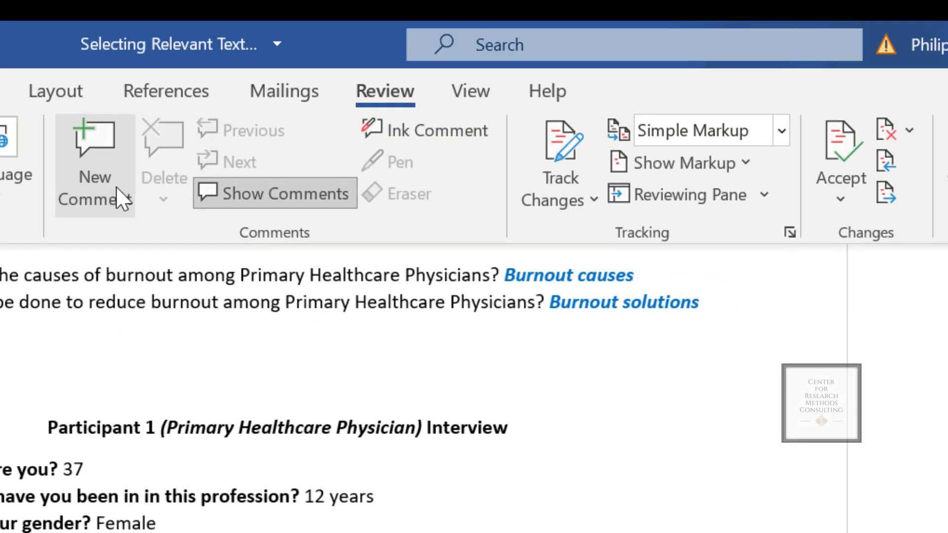
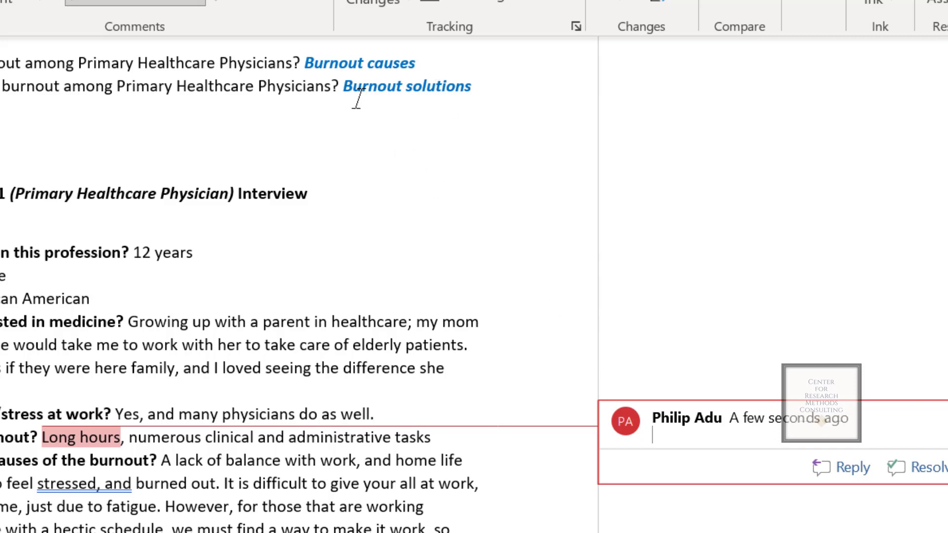
Enter the label "Burnout causes:" in the "Long hours" comment and make it bold
left_click_drag(428, 60, 332, 59)
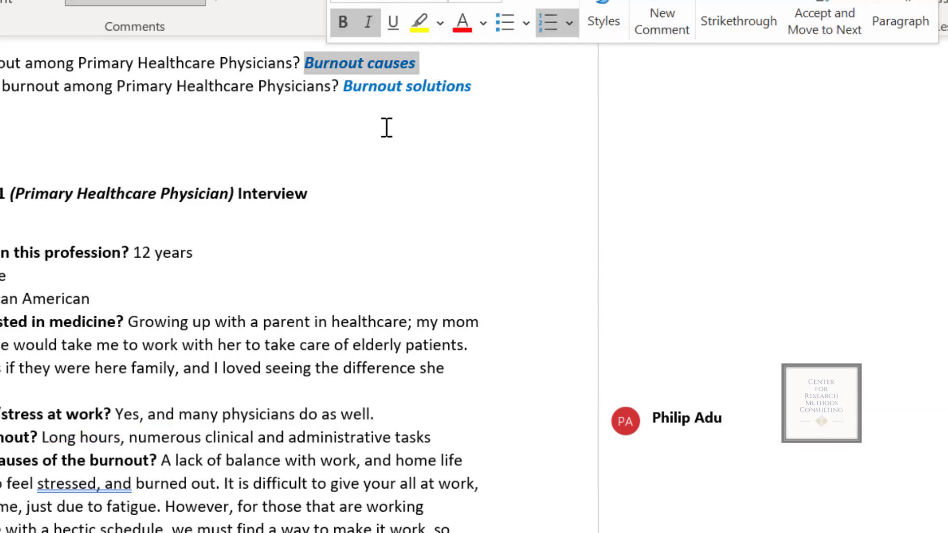
left_click(403, 438)
left_click(663, 439)
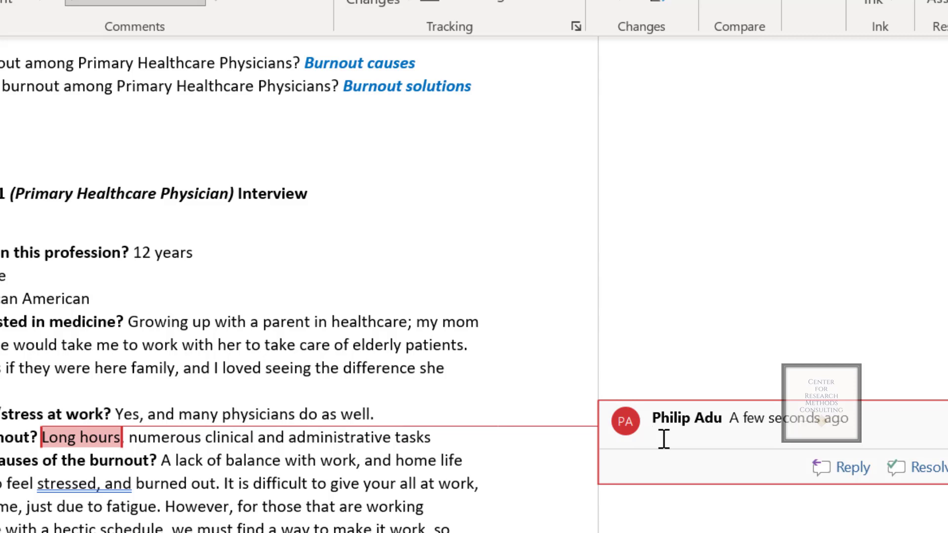
type("Burnout causes")
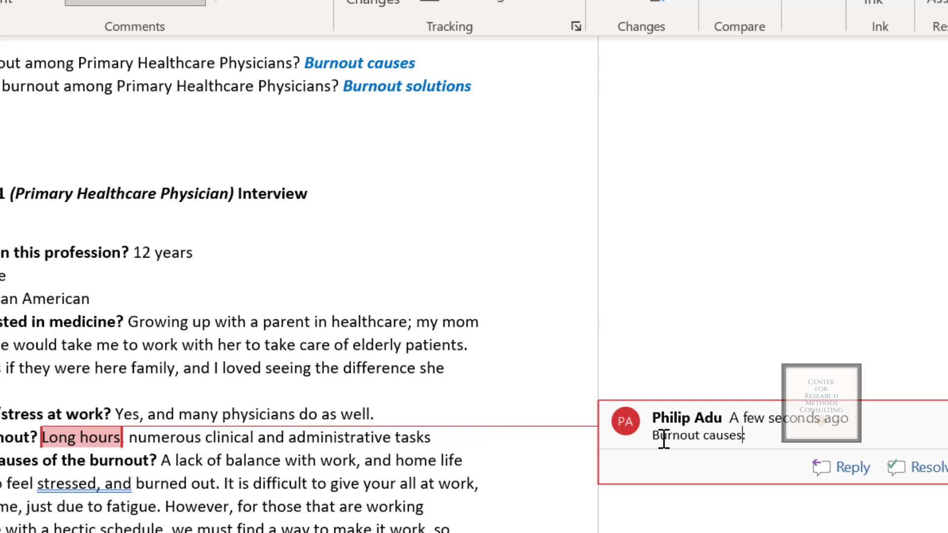
type(":")
left_click_drag(741, 440, 664, 443)
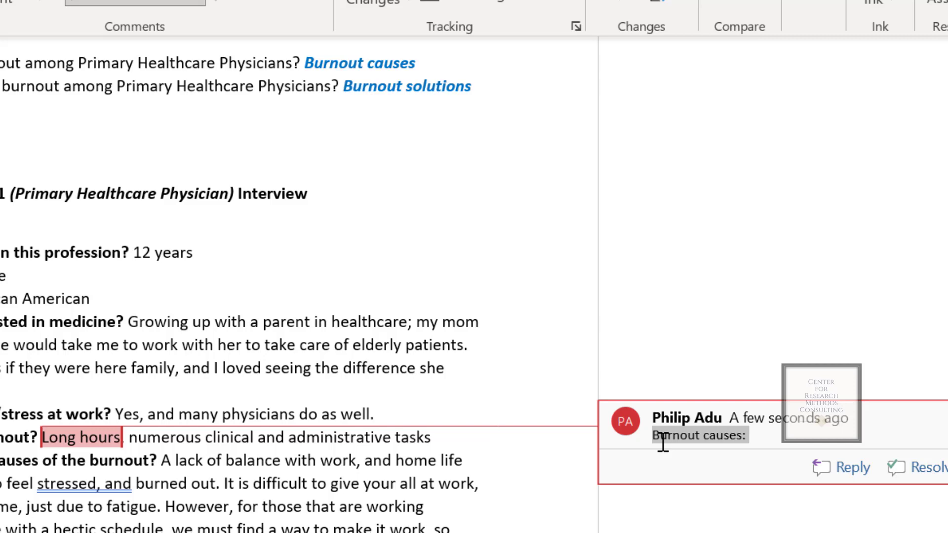
key("ctrl+b")
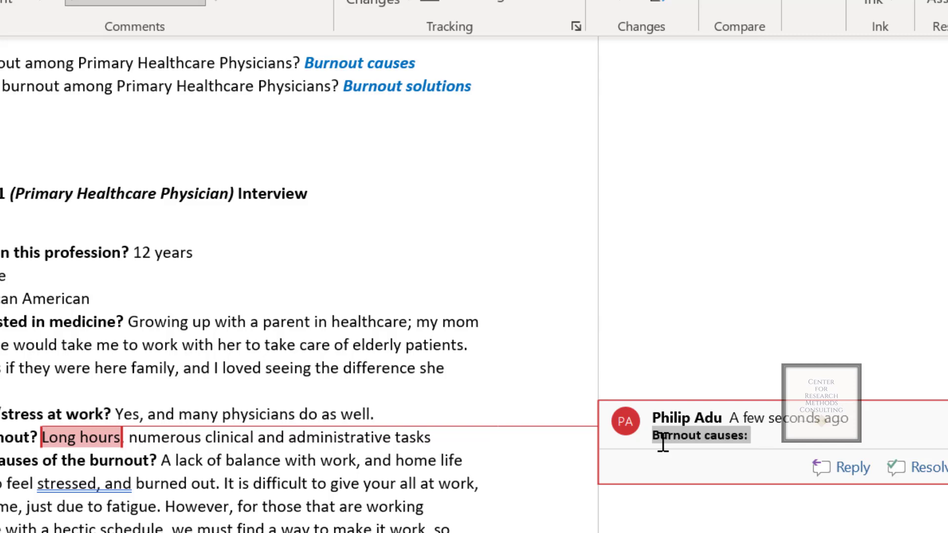
left_click(766, 434)
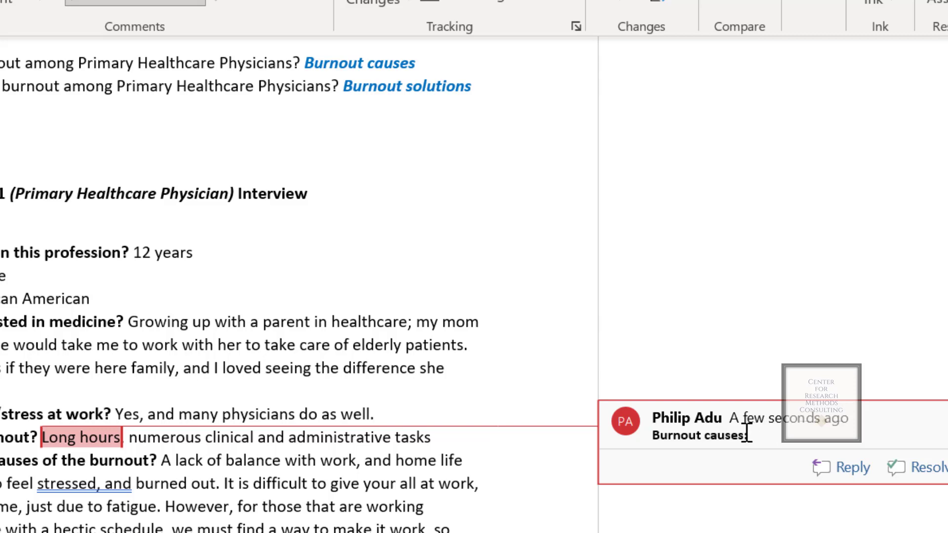
Add the code "Having 'long hours'" in regular weight after the bold label in the comment
left_click_drag(747, 436, 672, 438)
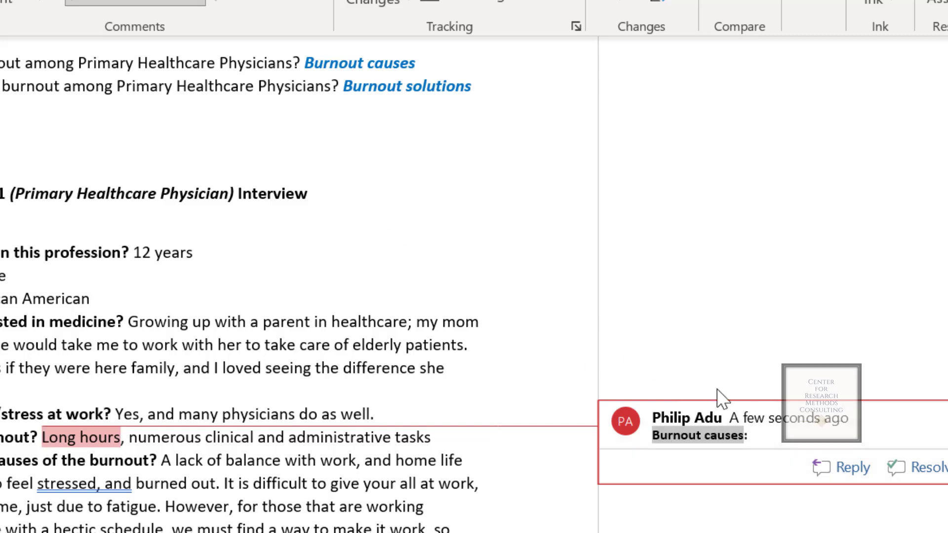
left_click(761, 434)
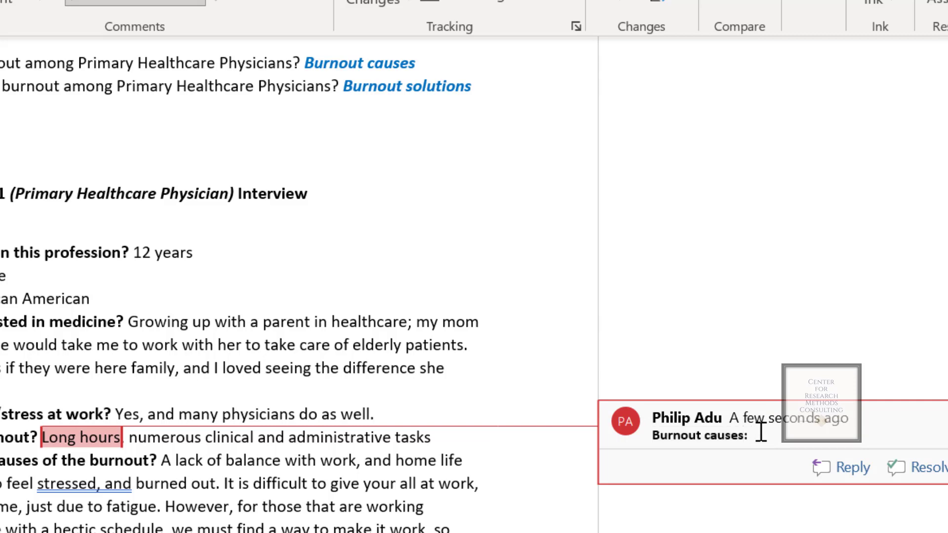
type("Having")
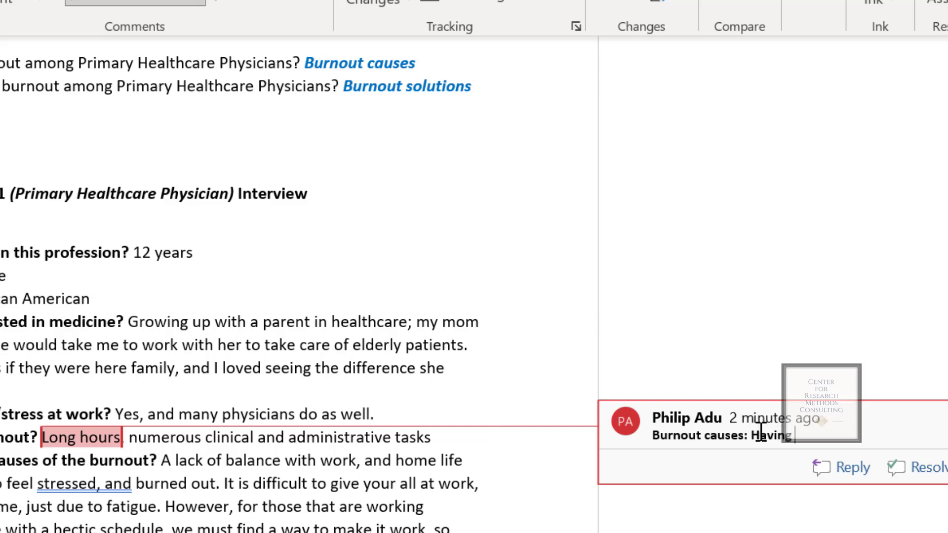
key("BackSpace")
type("'")
type("L")
type("ong")
type(" hours")
type("'")
left_click_drag(874, 439, 768, 443)
key("ctrl+b")
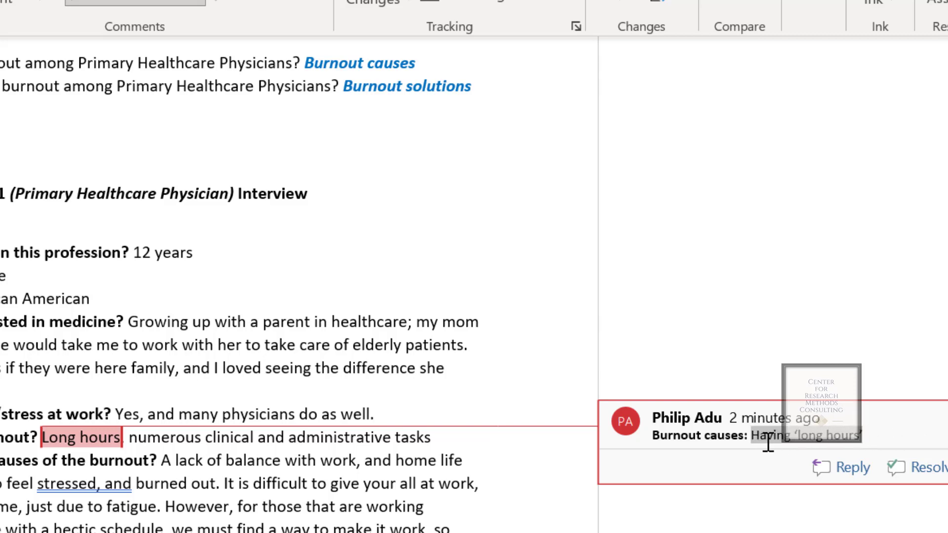
left_click(711, 435)
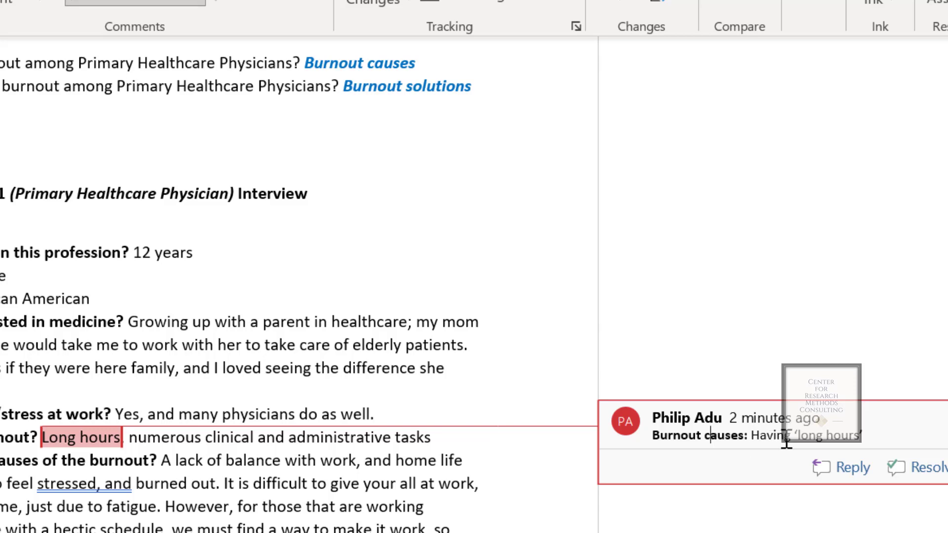
left_click_drag(801, 439, 864, 436)
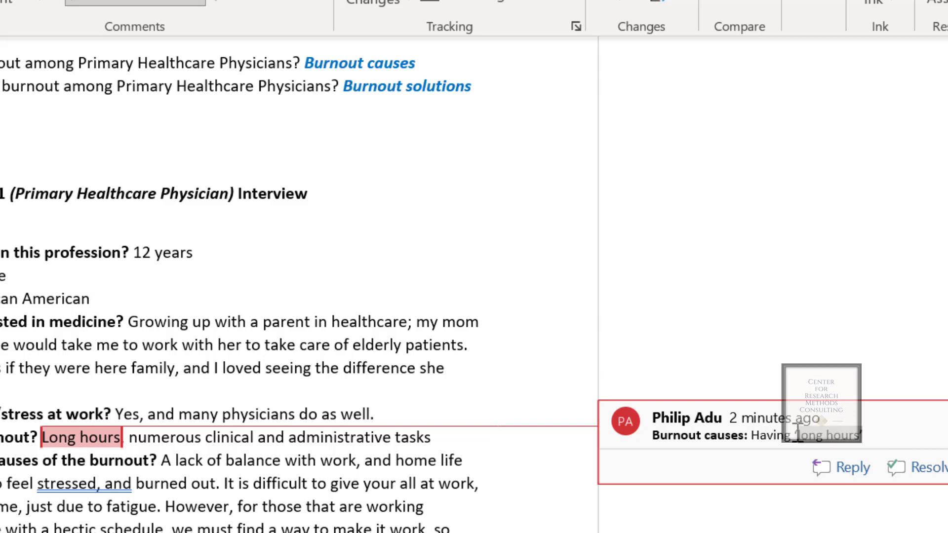
left_click_drag(798, 435, 846, 433)
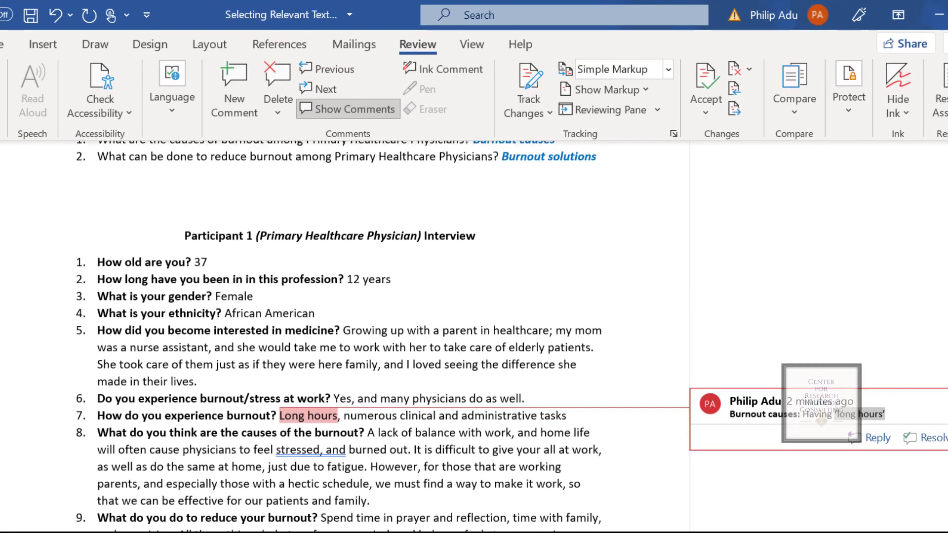
Attach a new comment to the phrase "numerous clinical and administrative tasks" in Participant 1's answer to question 7
scroll(346, 321, "down", 1)
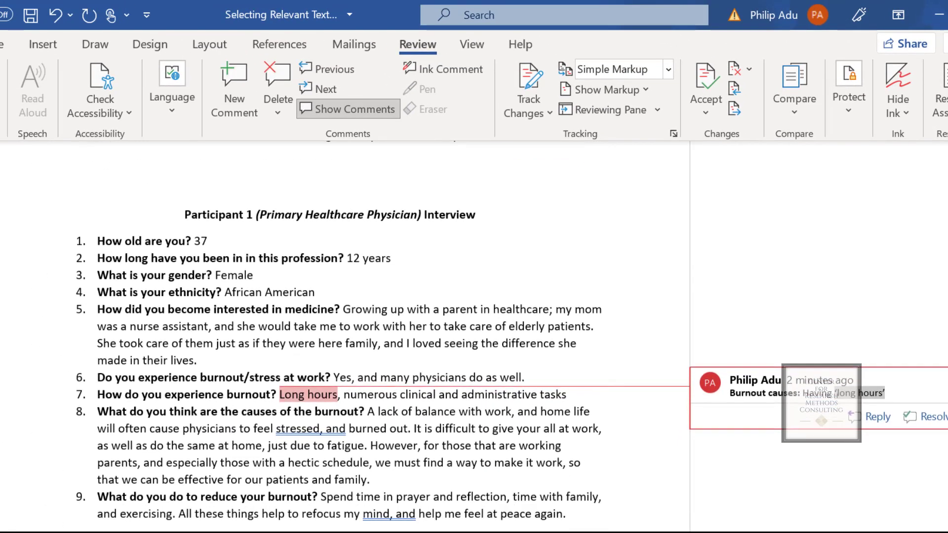
left_click_drag(344, 366, 562, 368)
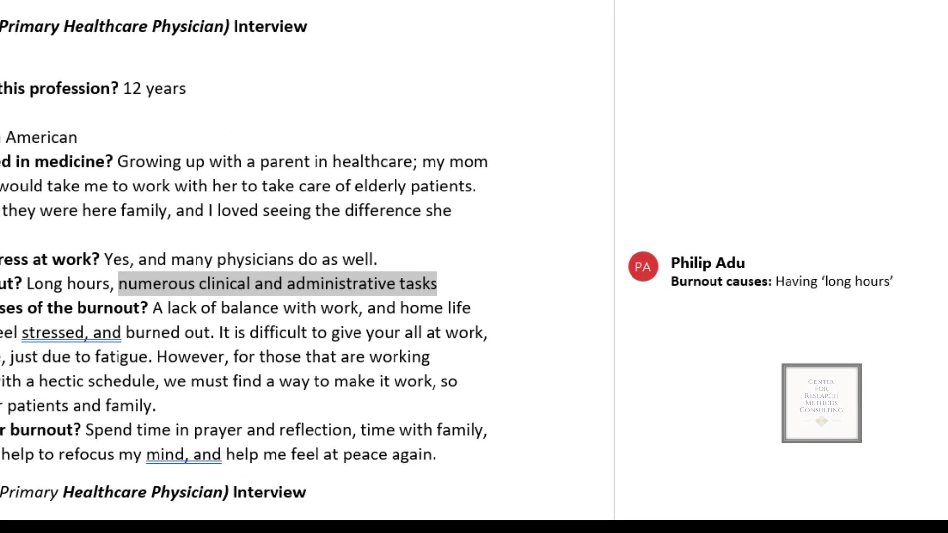
key("Right")
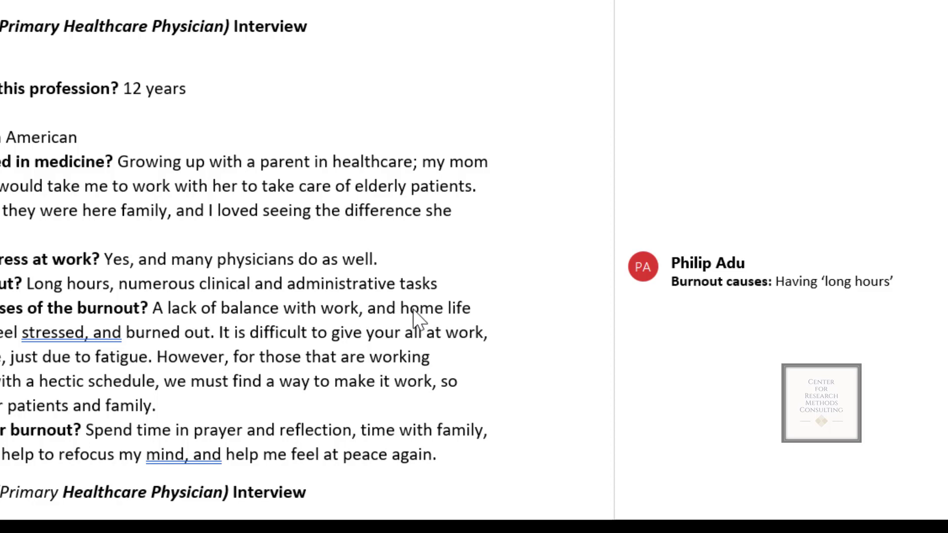
left_click(337, 299, "shift")
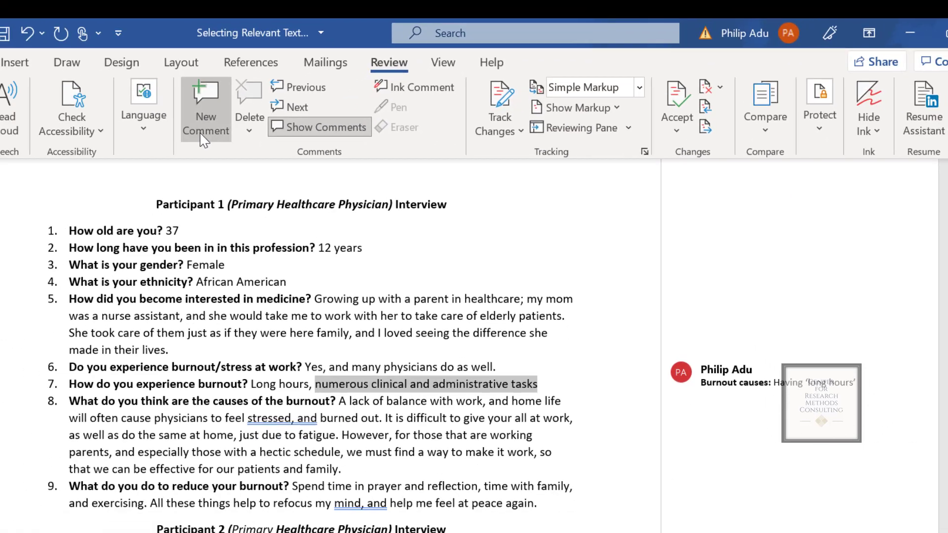
left_click(69, 205)
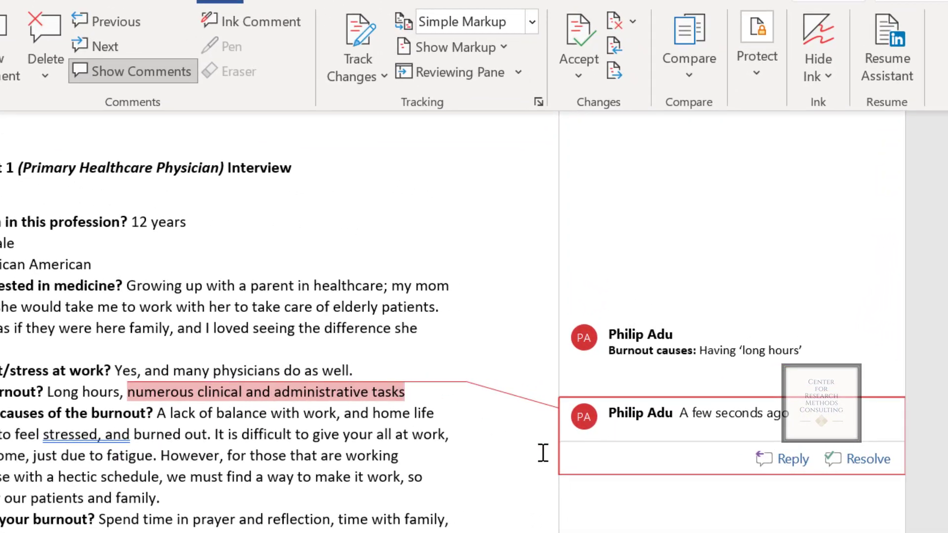
Enter "Burnout causes: Having numerous work-related tasks" as the label and code in the new comment
type("Burnout cause")
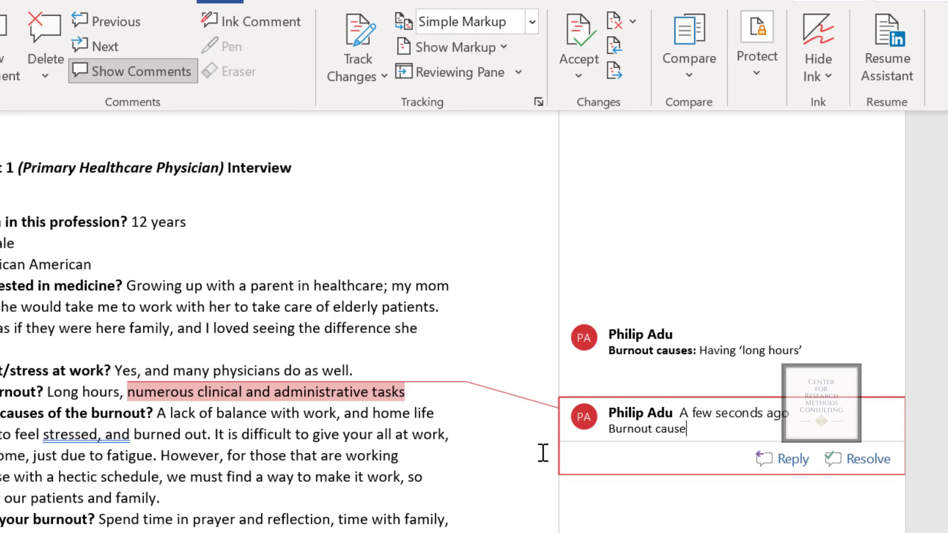
type("s:")
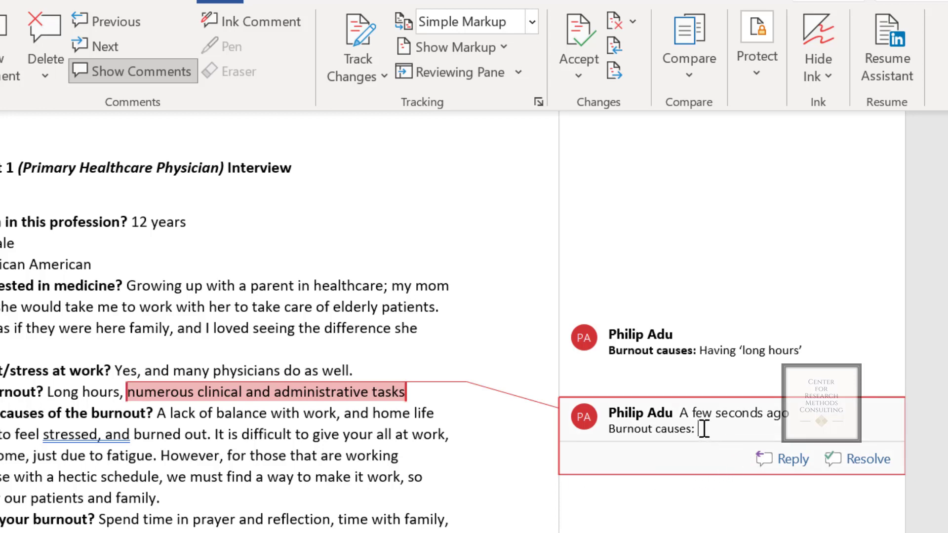
type("Having numerous work-related tasks")
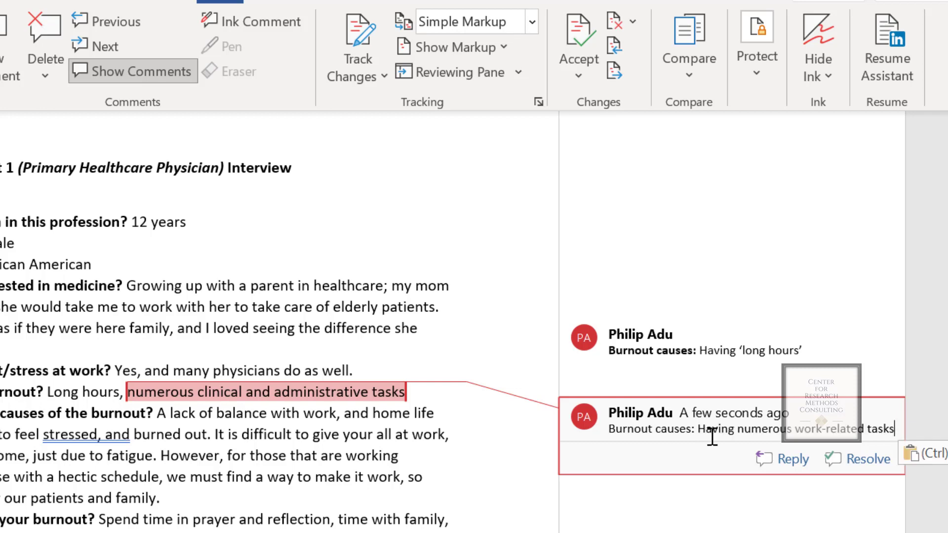
Put single quotation marks around the words "numerous" and "tasks" in the comment's code
left_click(745, 429)
type("'")
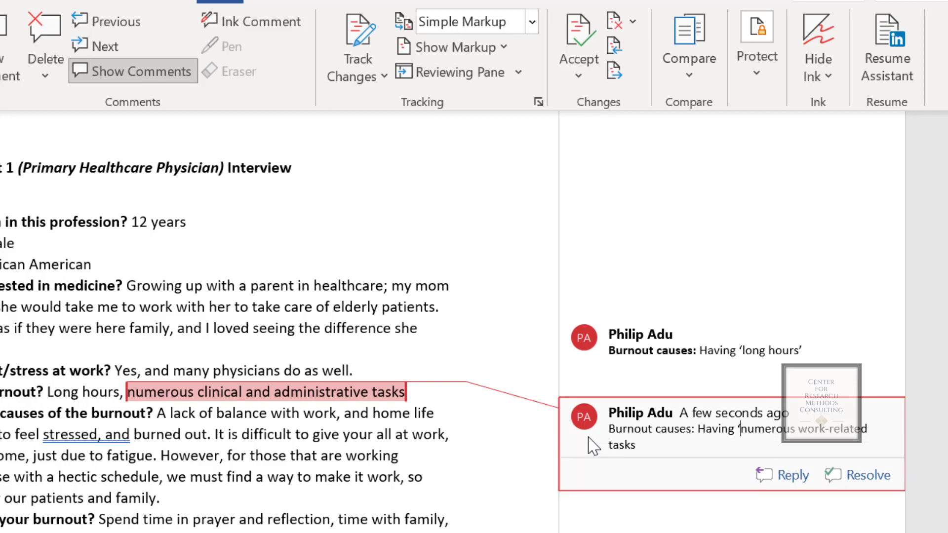
left_click(797, 429)
type("'")
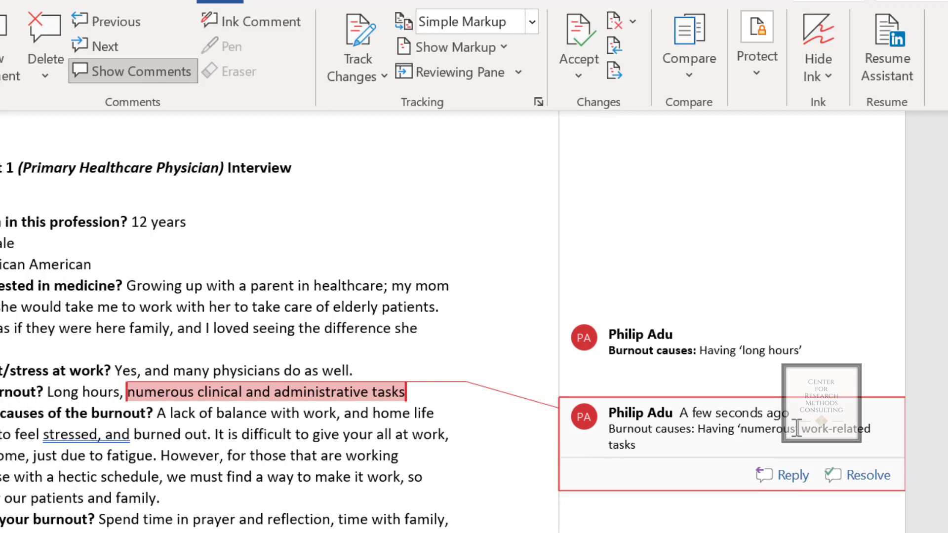
left_click(664, 441)
type("'")
left_click(611, 447)
type("'")
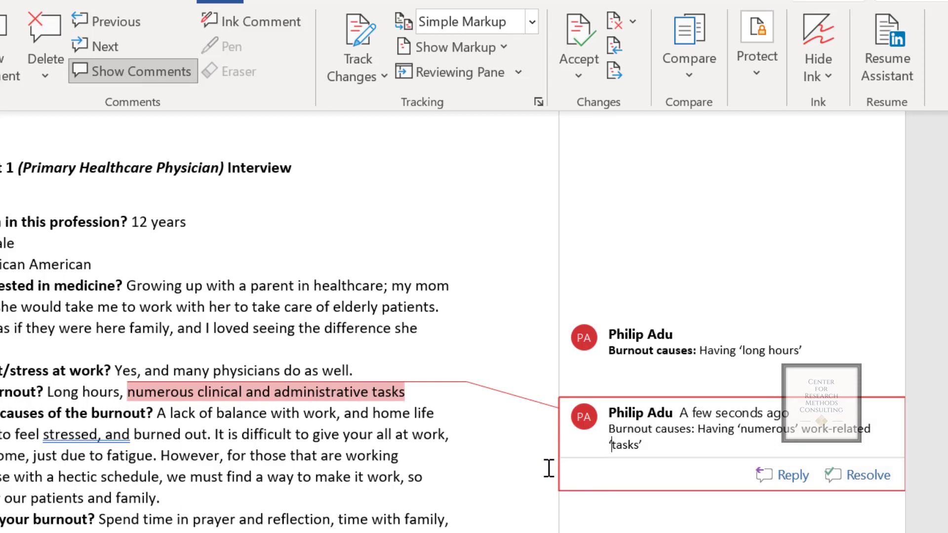
left_click(384, 454)
Make the label "Burnout causes:" bold in the comment about numerous work-related tasks
mouse_move(703, 430)
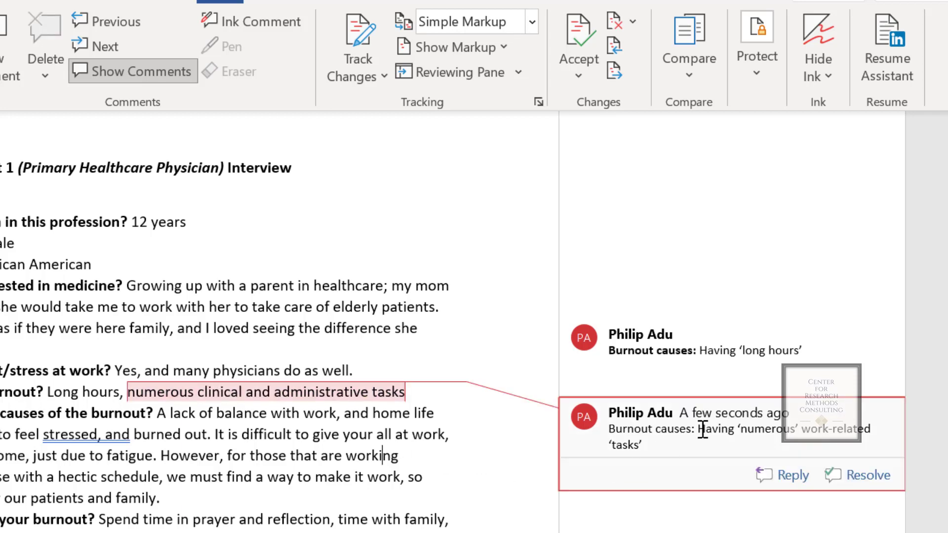
left_click_drag(697, 429, 622, 430)
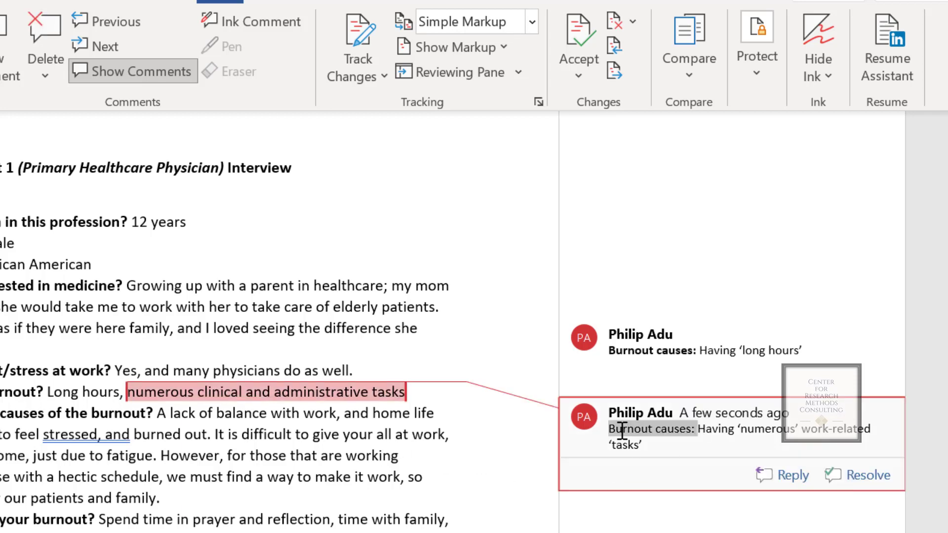
key("ctrl+b")
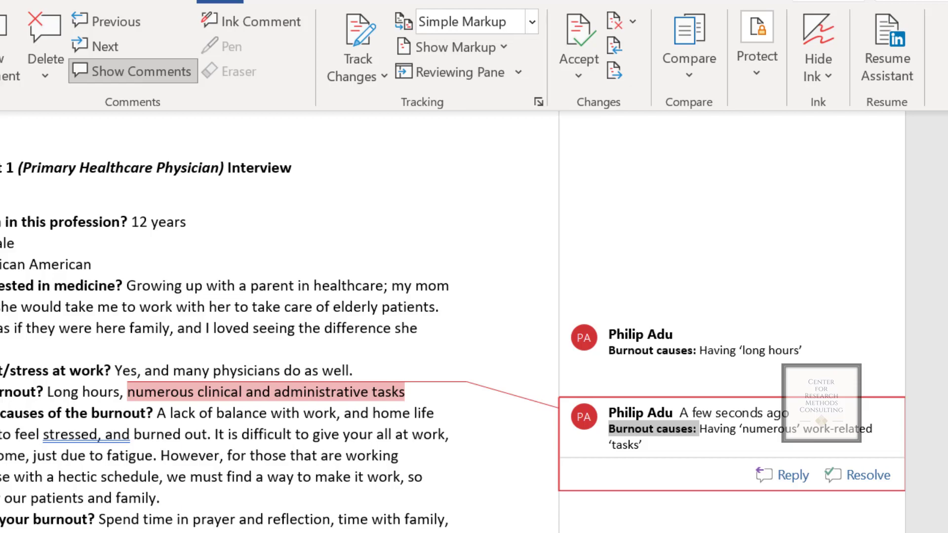
key("Escape")
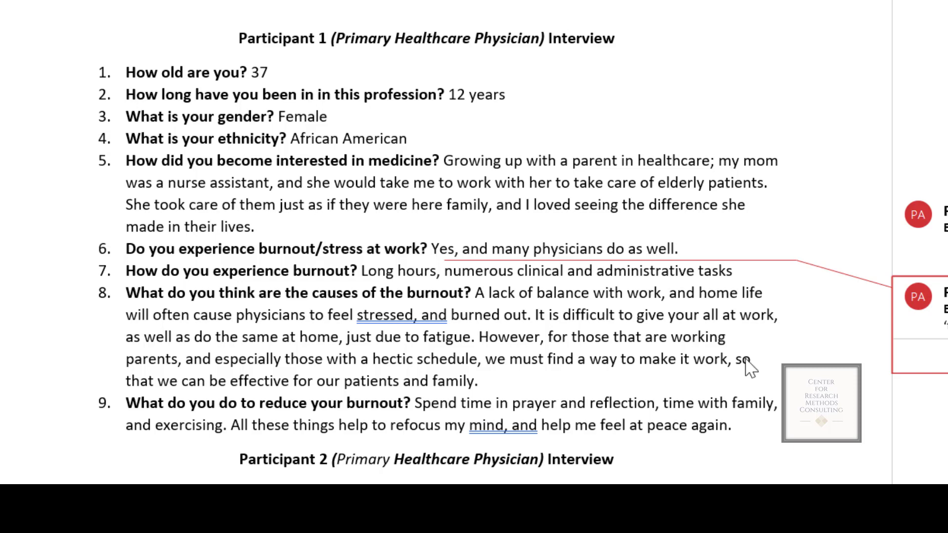
Comment on the sentence about lack of work and home-life balance in Participant 1's question 8 answer with "Burnout causes: No work-family balance"
mouse_move(477, 296)
left_mouse_down()
mouse_move(518, 291)
mouse_move(541, 313)
mouse_move(510, 316)
left_mouse_up()
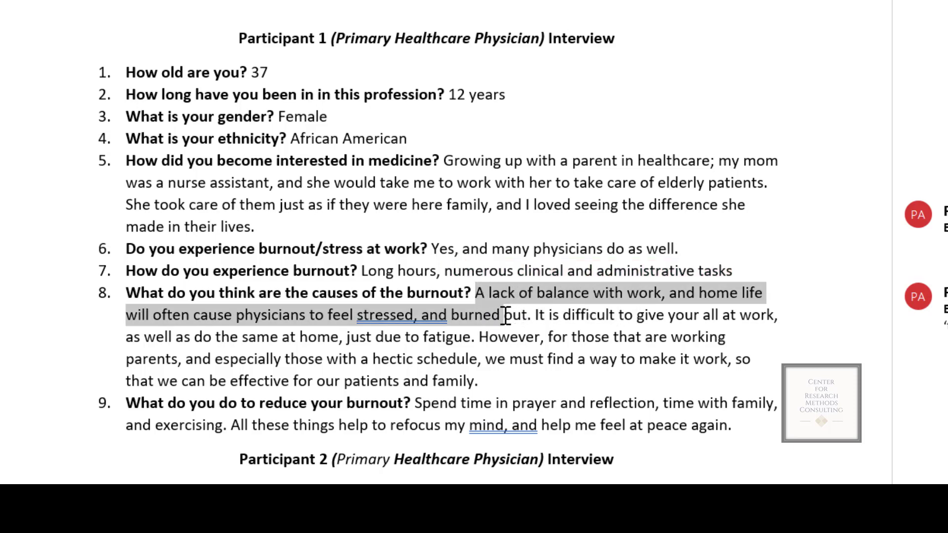
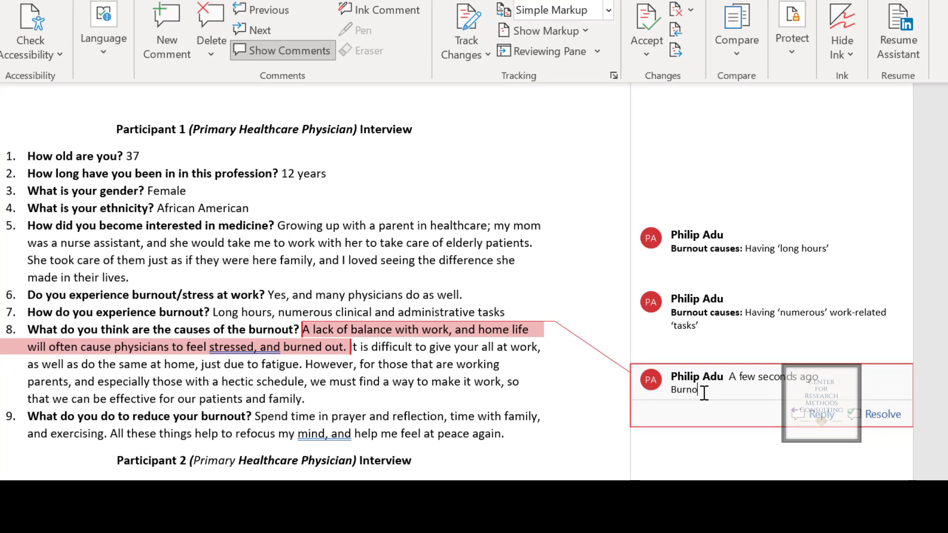
type("urnout causes:")
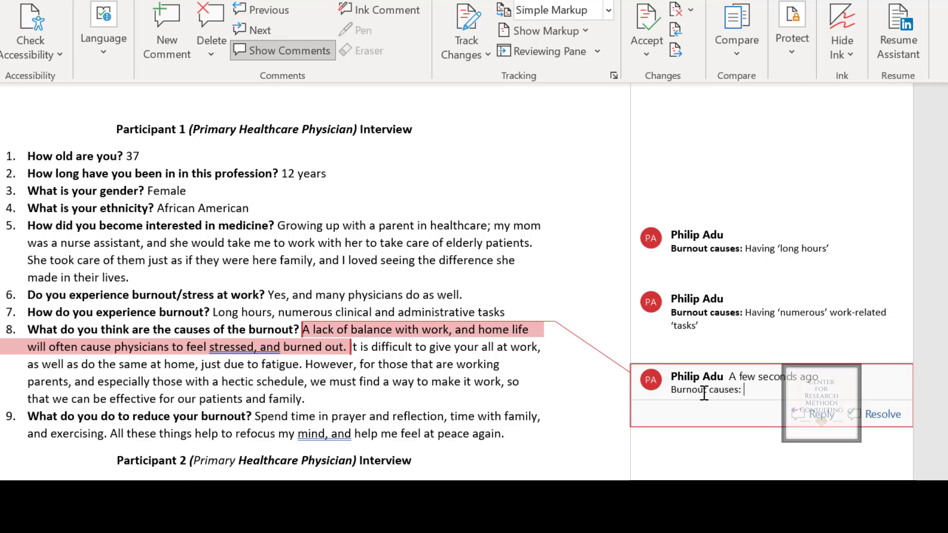
type("No work-family balance")
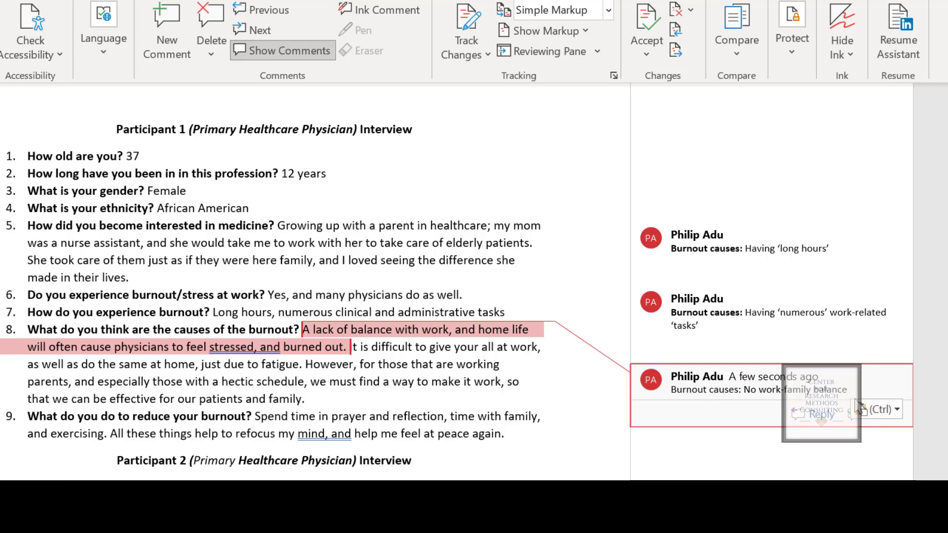
left_click(346, 399)
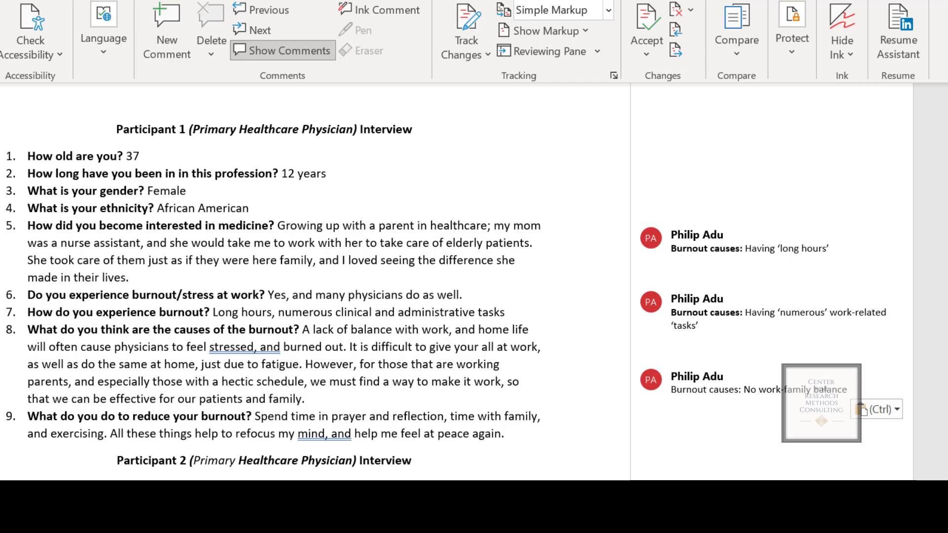
key("Escape")
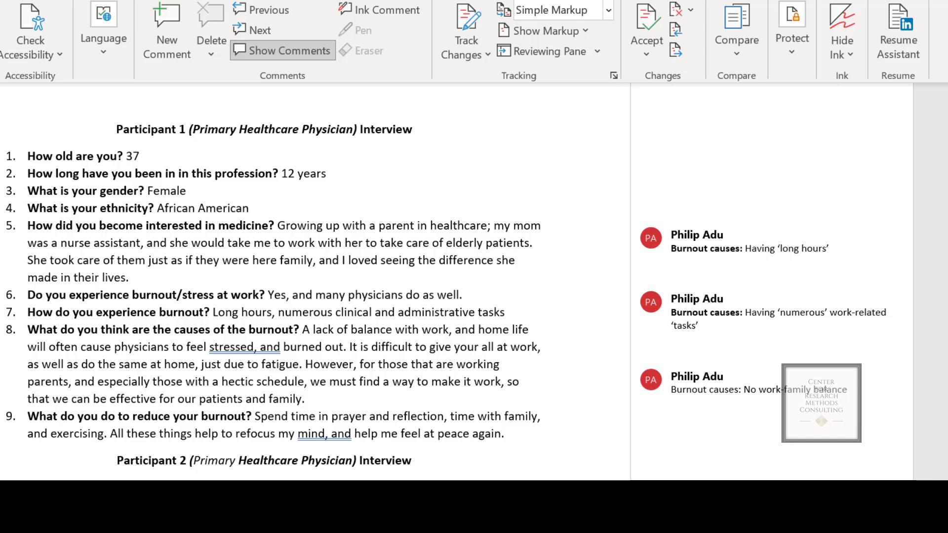
key("Escape")
Comment on "time with family" in Participant 1's answer to question 9 with "Burnout solution: Having time with family"
left_click_drag(452, 423, 529, 422)
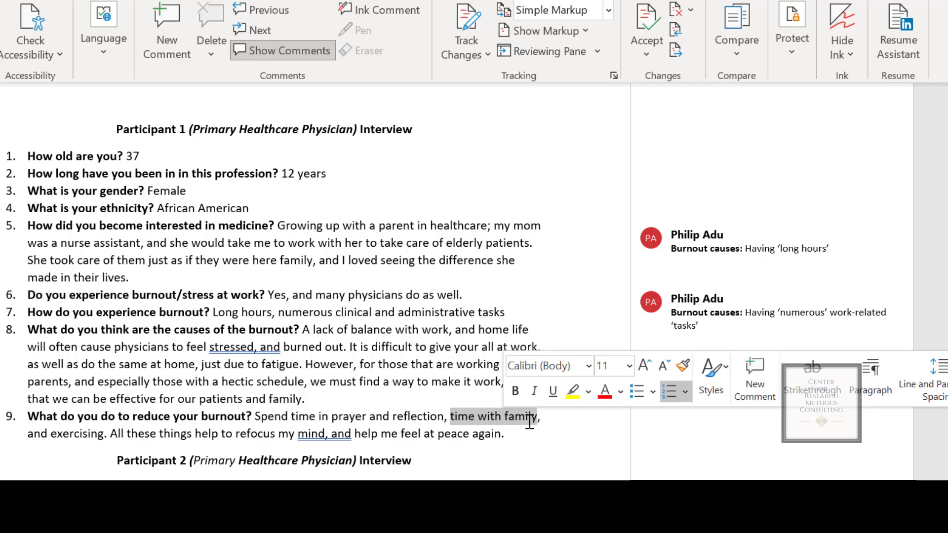
left_click(163, 46)
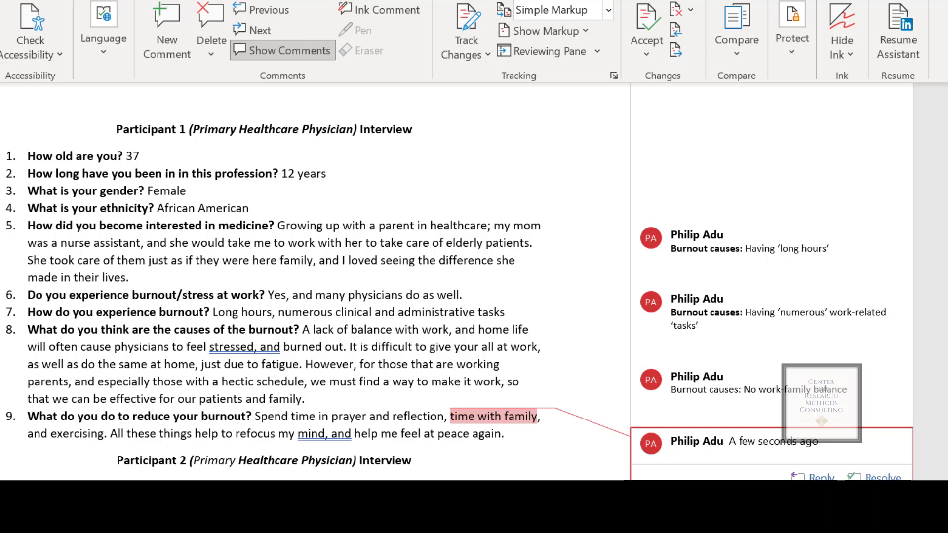
type("Burnout solution:")
type("Having time with family")
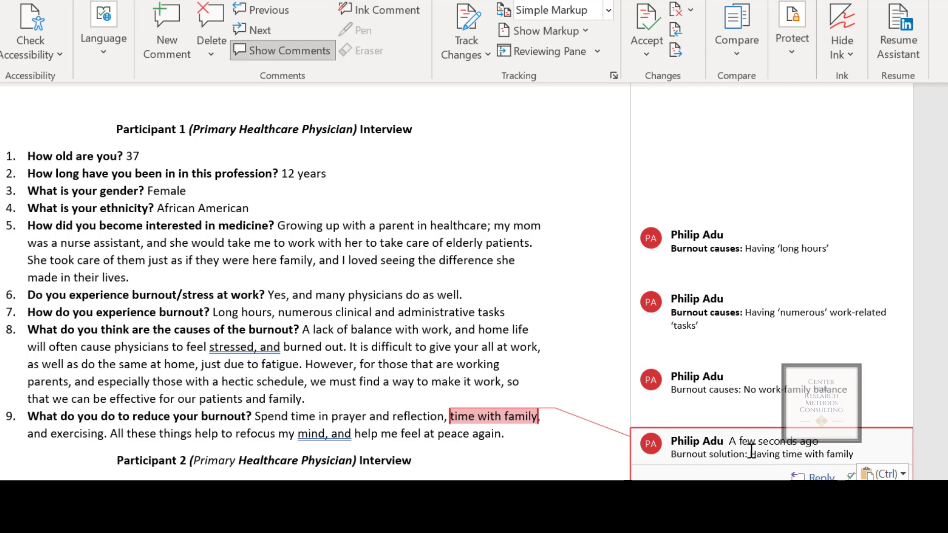
Make the labels bold in the "Having time with family" and "No work-family balance" comments
left_click_drag(751, 451, 678, 454)
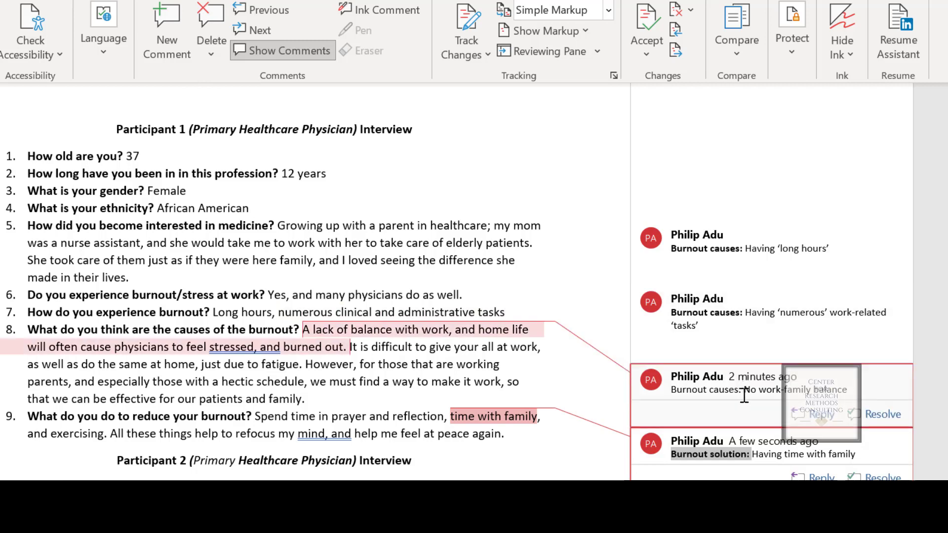
left_click_drag(743, 390, 678, 390)
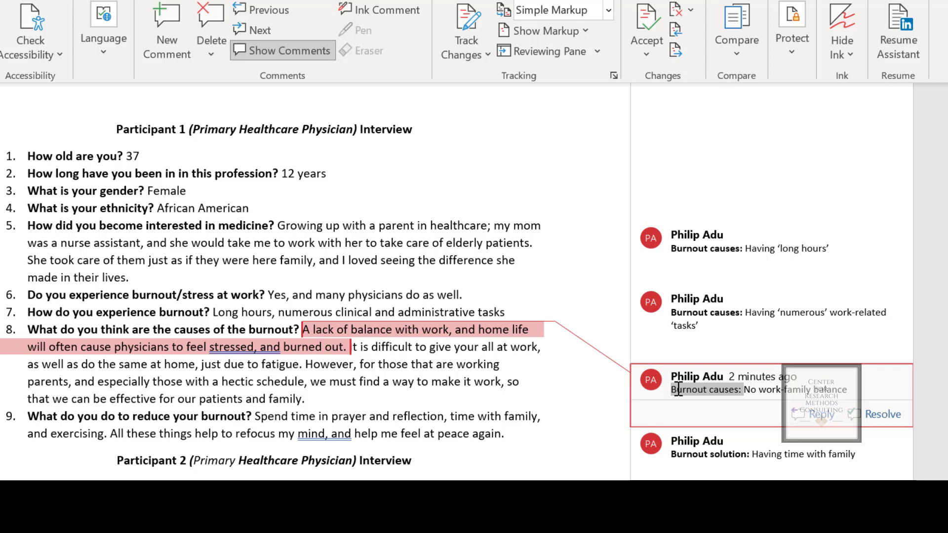
Review the wording of the "Having time with family" code and examine Participant 2's answer to question 7 for relevant text
scroll(679, 390, "down", 20)
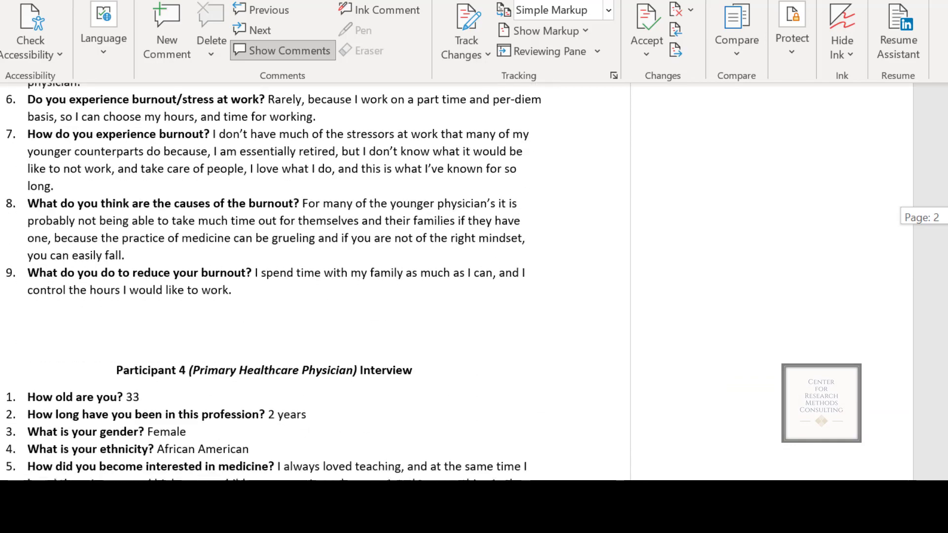
scroll(764, 286, "up", 15)
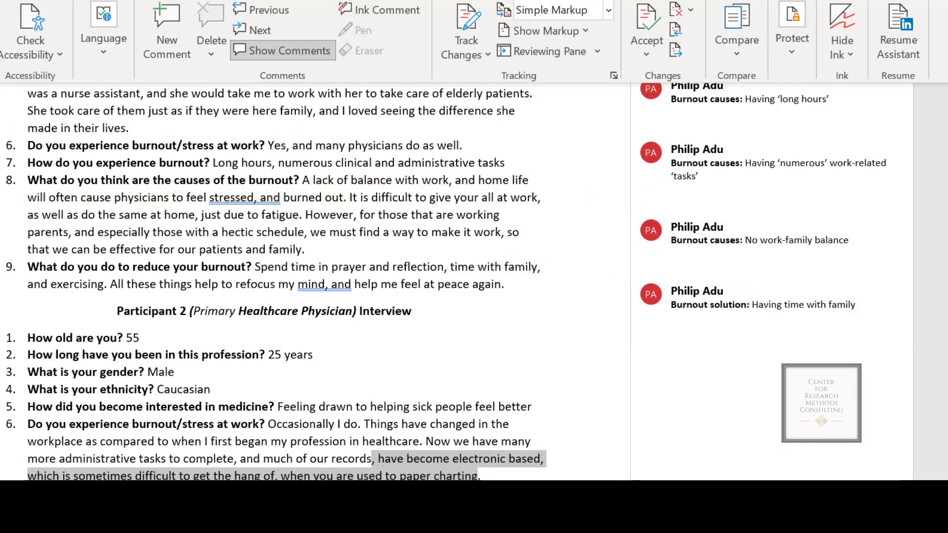
left_click(755, 309)
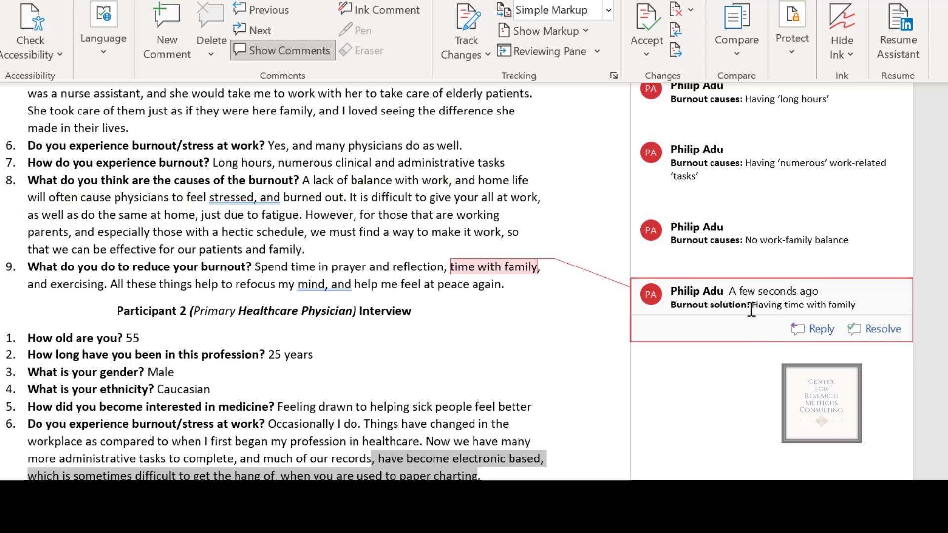
left_click_drag(752, 310, 844, 303)
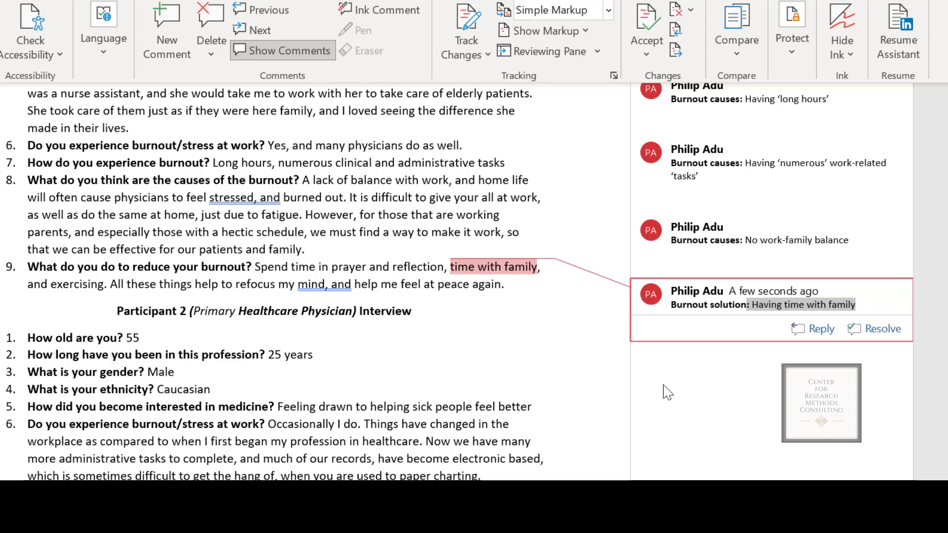
left_click(775, 310)
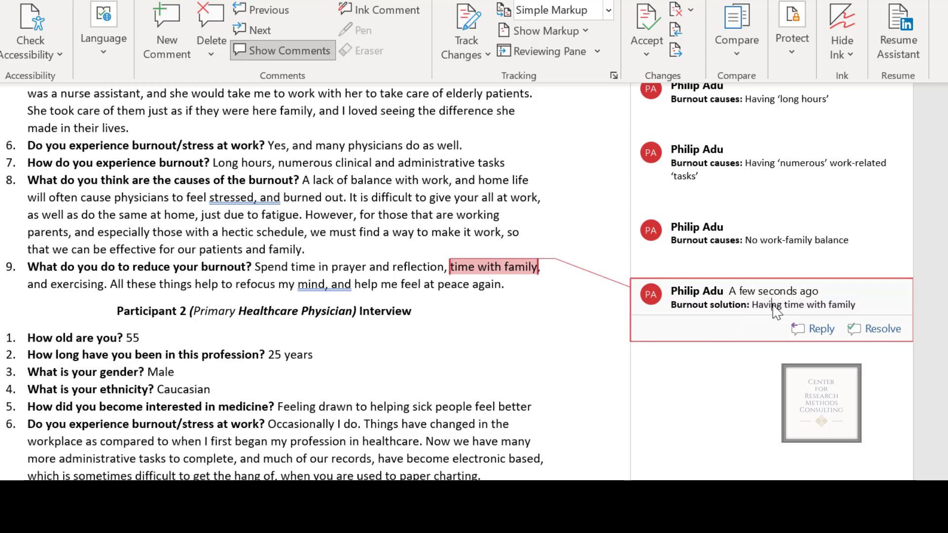
double_click(759, 305)
left_click_drag(797, 306, 846, 308)
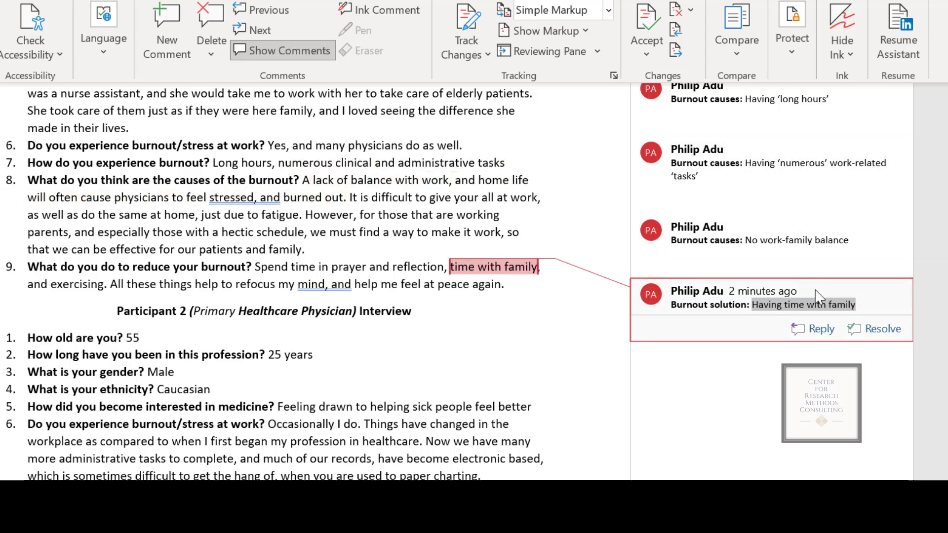
scroll(817, 304, "down", 3)
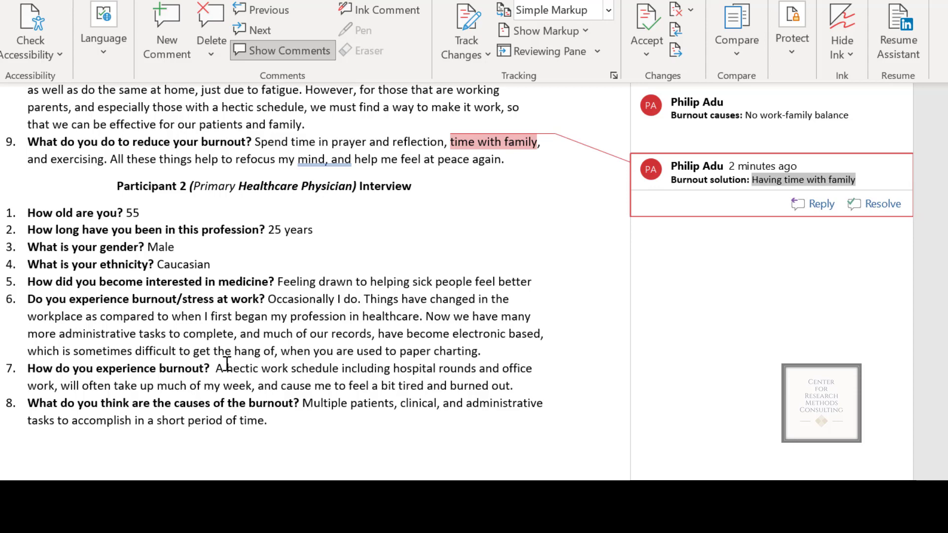
left_click_drag(226, 369, 378, 368)
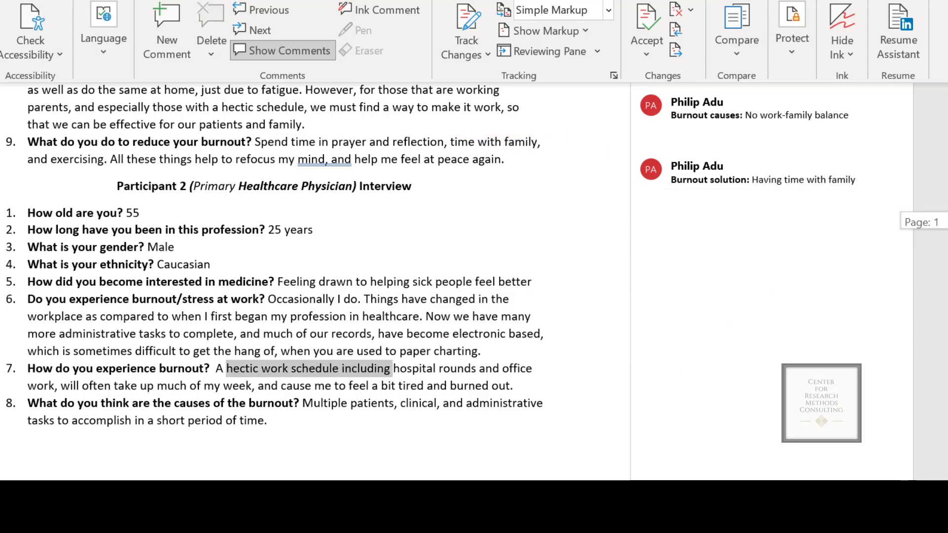
scroll(285, 282, "up", 6)
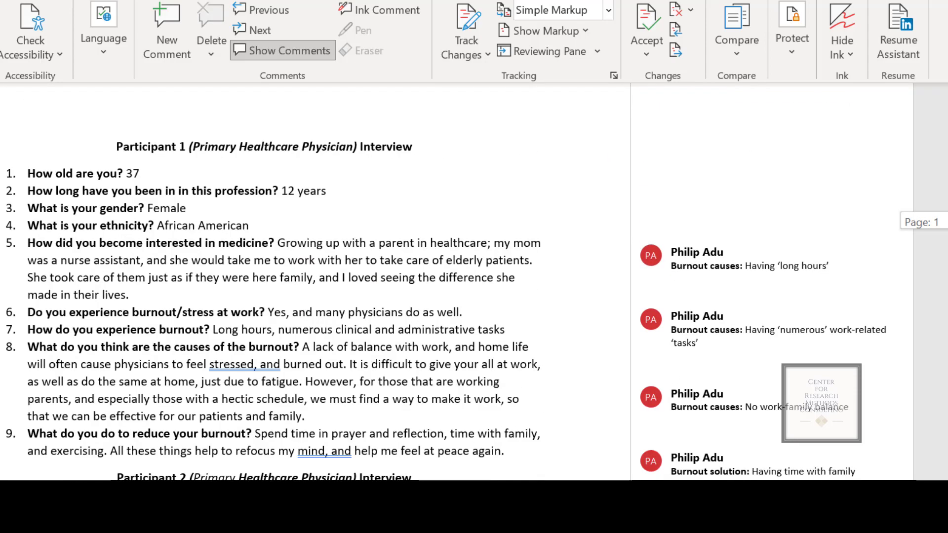
Compare Participant 2's answers with the existing codes, reviewing the wording of the "Having 'numerous' work-related 'tasks'" comment on Participant 1's interview
scroll(316, 281, "down", 6)
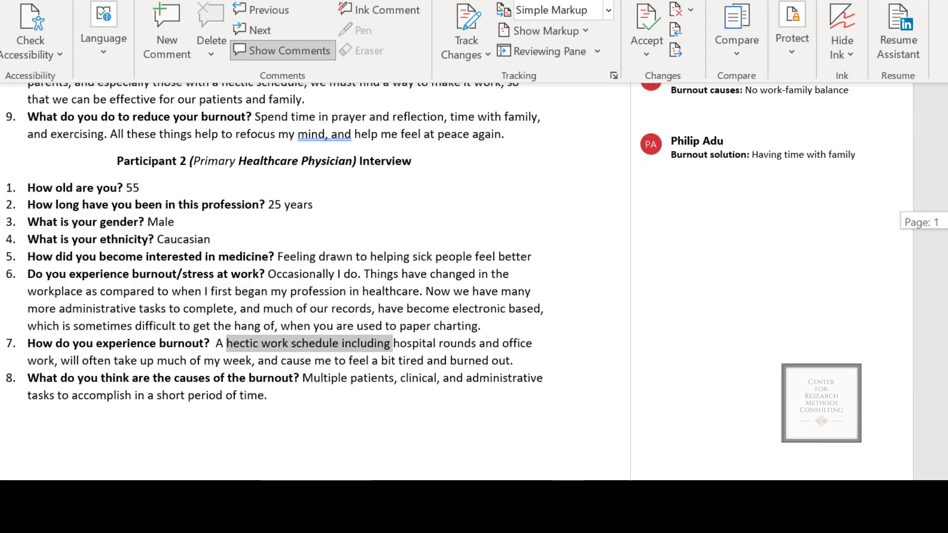
scroll(430, 264, "down", 2)
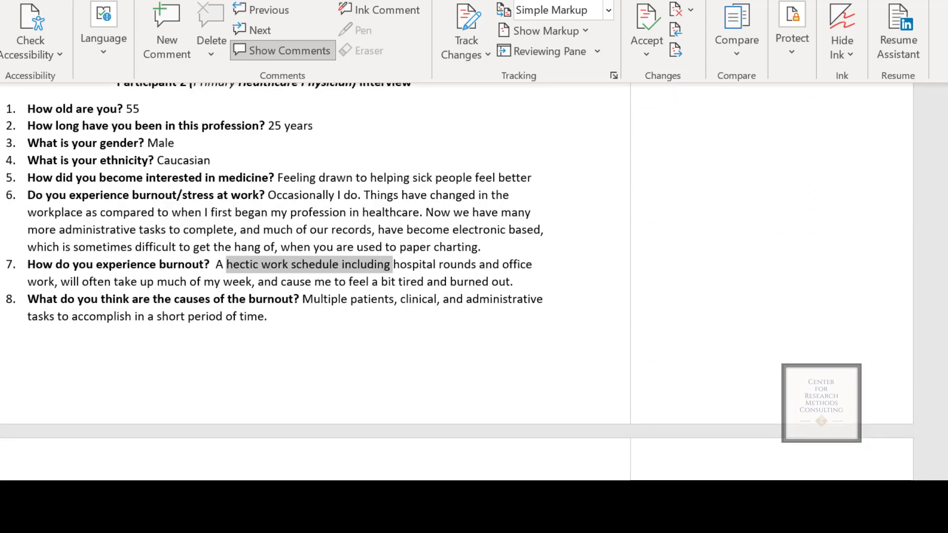
scroll(936, 182, "up", 5)
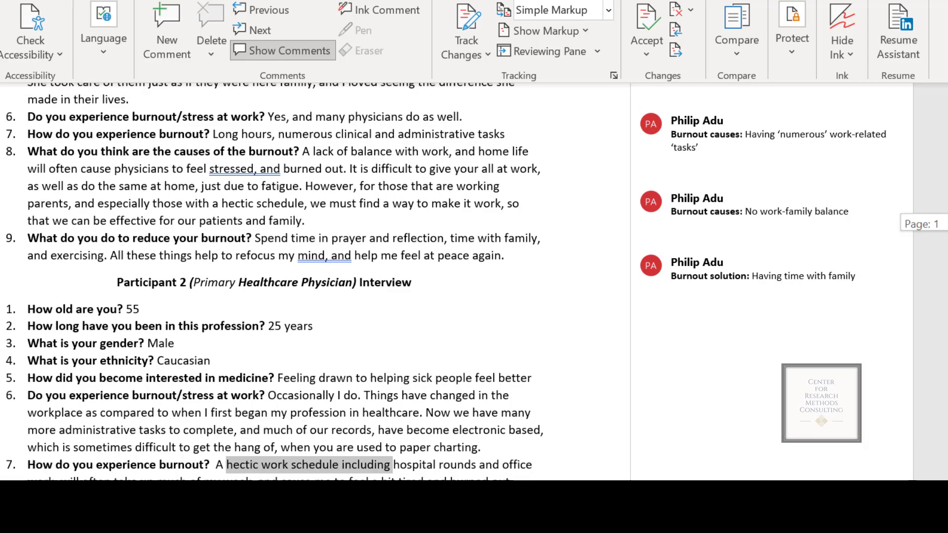
left_click(795, 170)
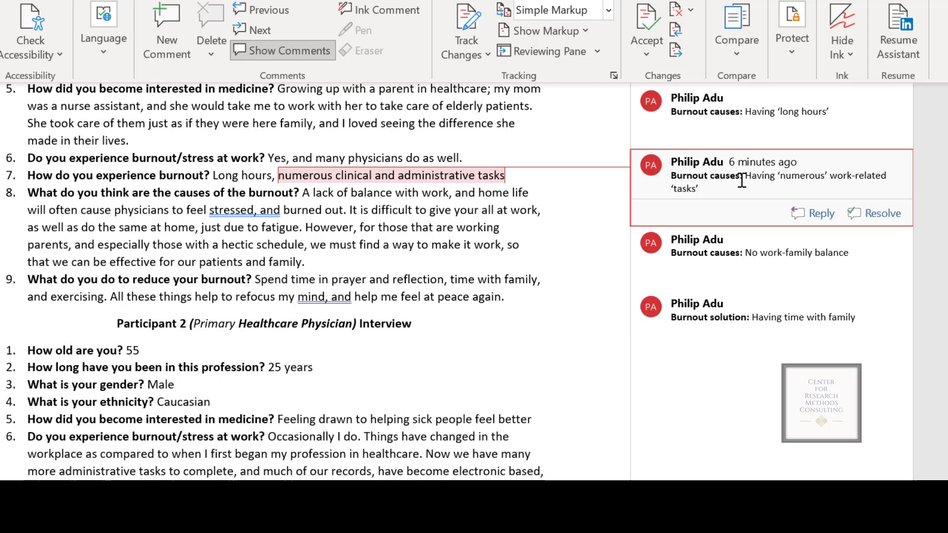
left_click_drag(743, 178, 830, 177)
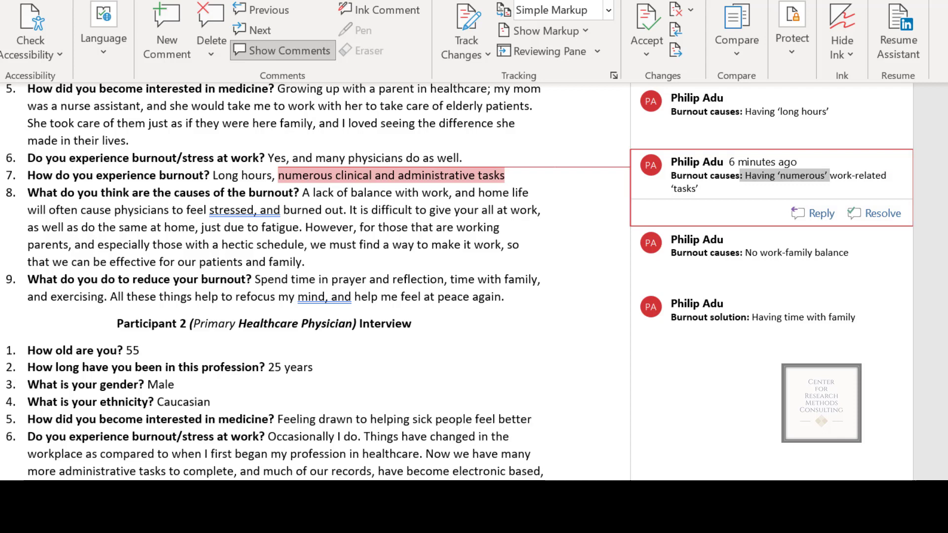
key("Escape")
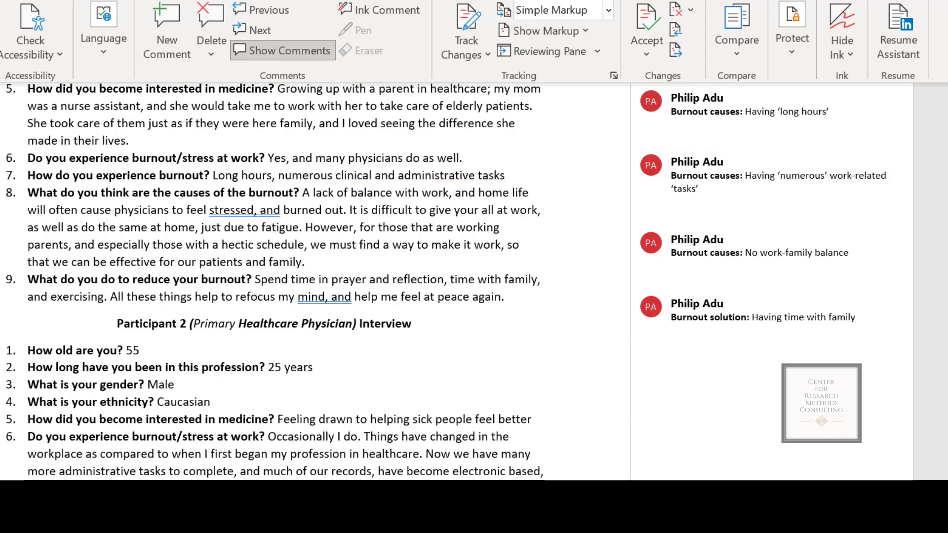
Switch to the already coded version of the interview document and bring its Participant 2 comments into view
key("shift+F10")
left_click_drag(642, 67, 393, 96)
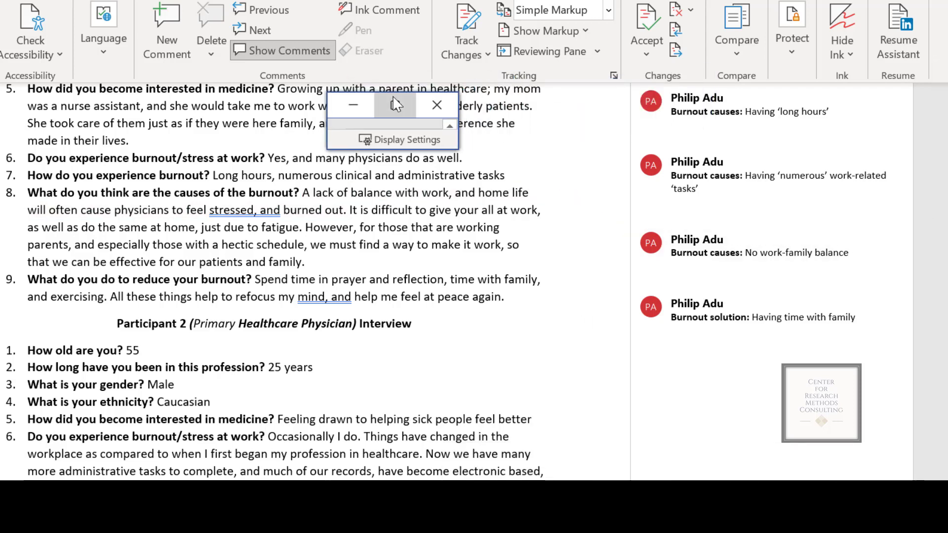
left_click(395, 106)
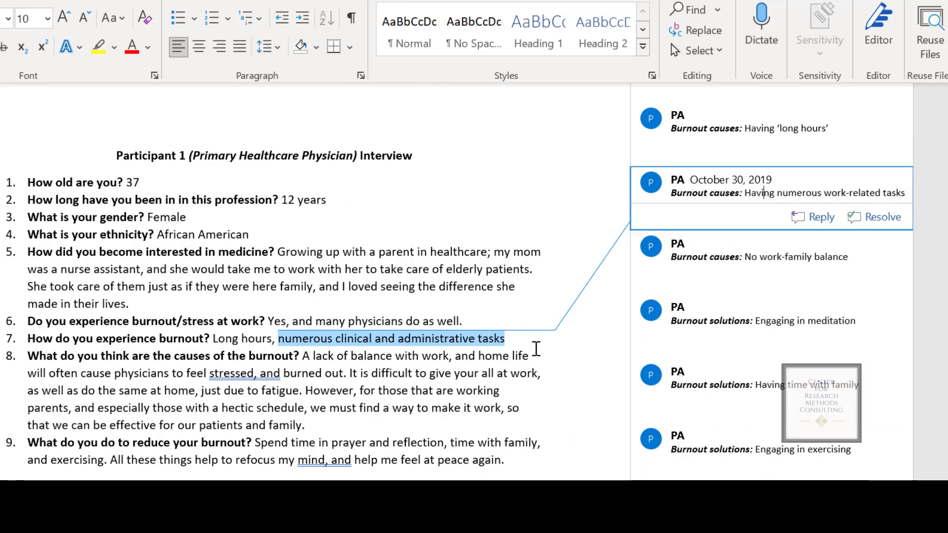
left_click(790, 319)
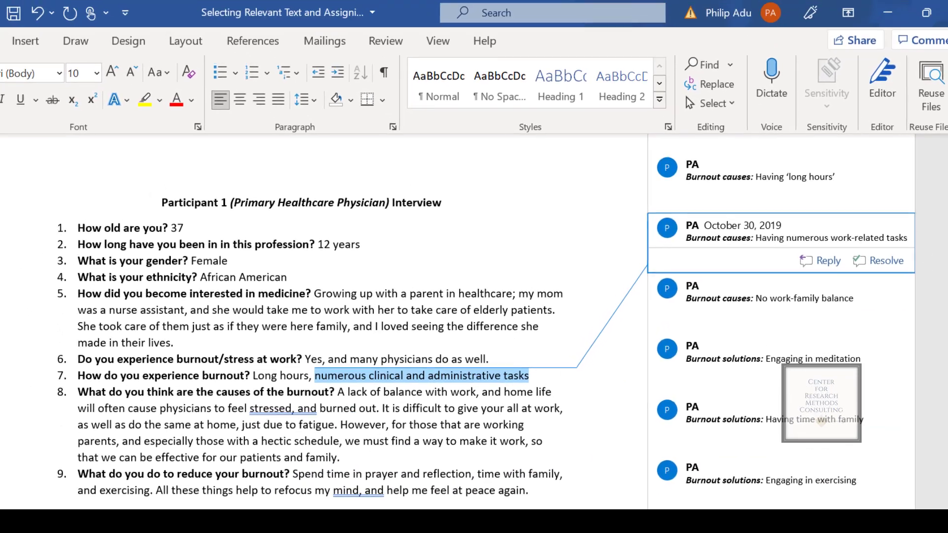
left_click_drag(928, 253, 929, 284)
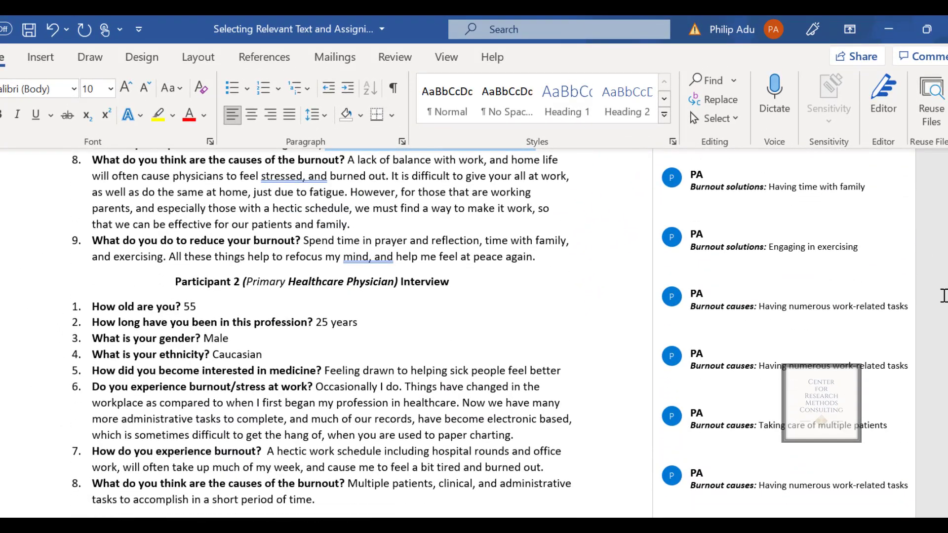
Examine which passages in Participant 2's answers to questions 6 and 7 carry the "Having numerous work-related tasks" code
left_click(778, 321)
left_click(788, 306)
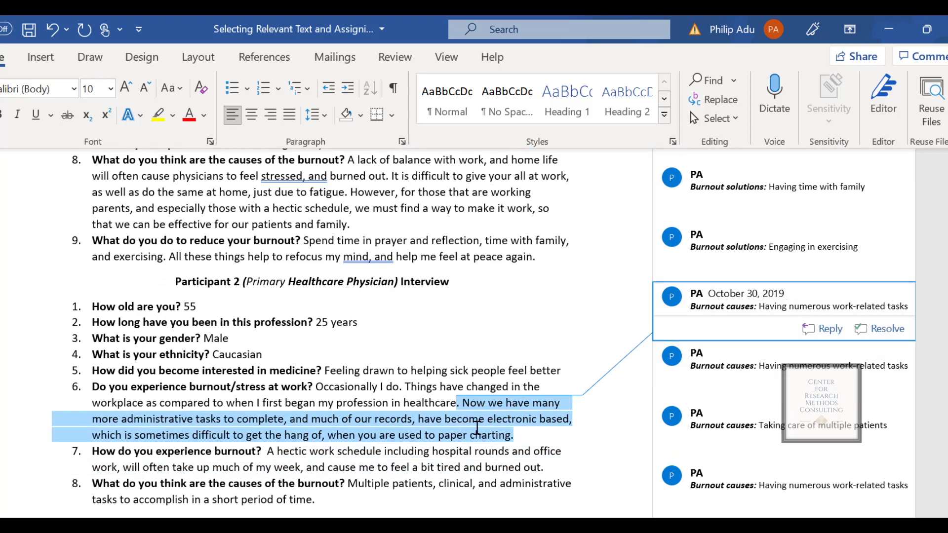
left_click(391, 455)
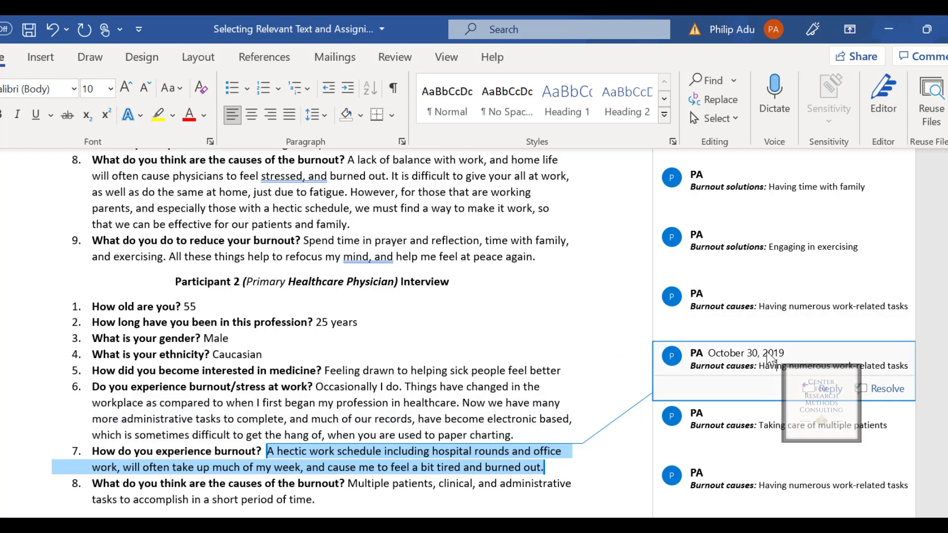
left_click(771, 316)
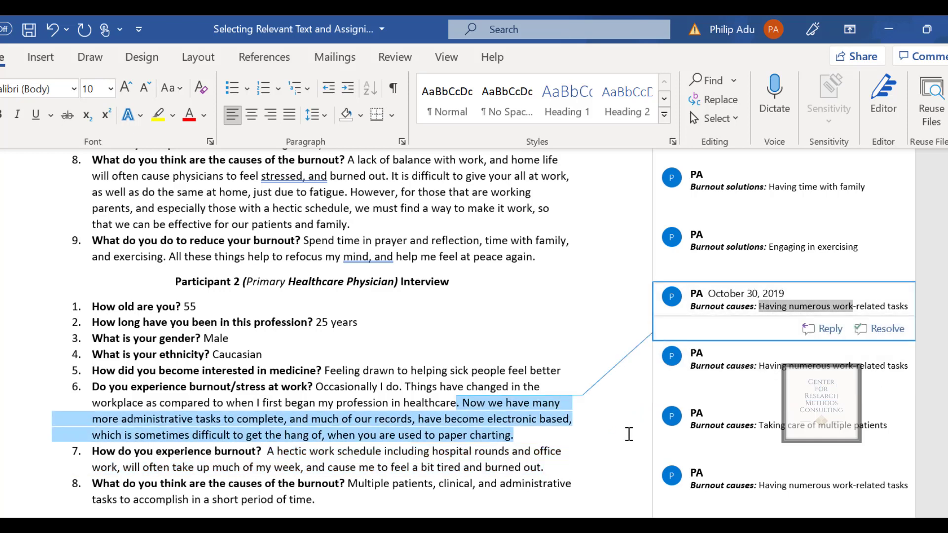
left_click(733, 360)
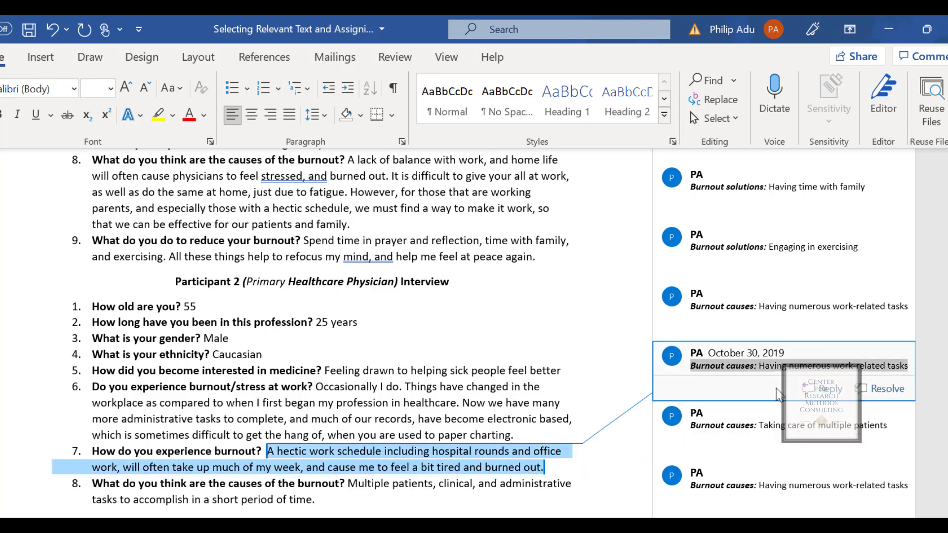
Examine the passages linked to the "Flexibility in working hours" and "Less time for themselves and family" comments in Participant 3's interview
left_click_drag(946, 242, 945, 250)
left_click(817, 304)
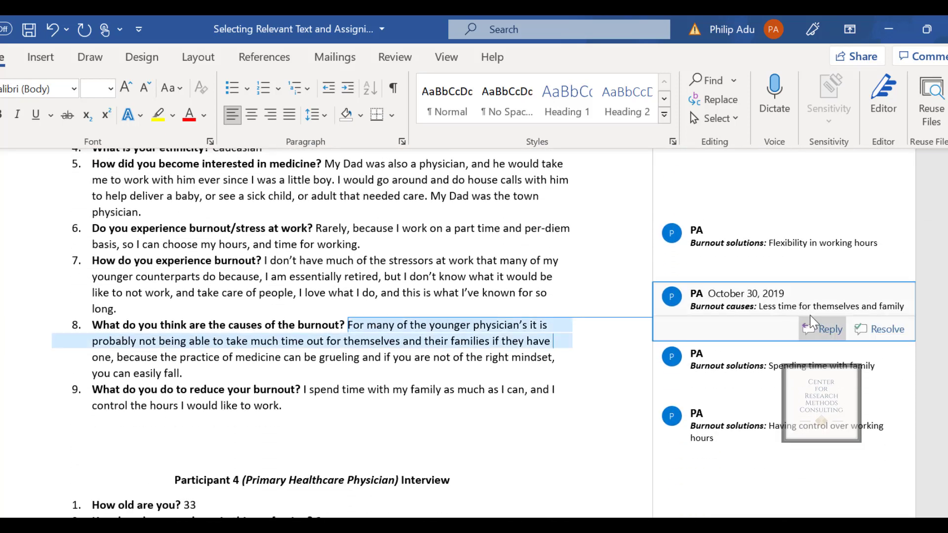
left_click(784, 306)
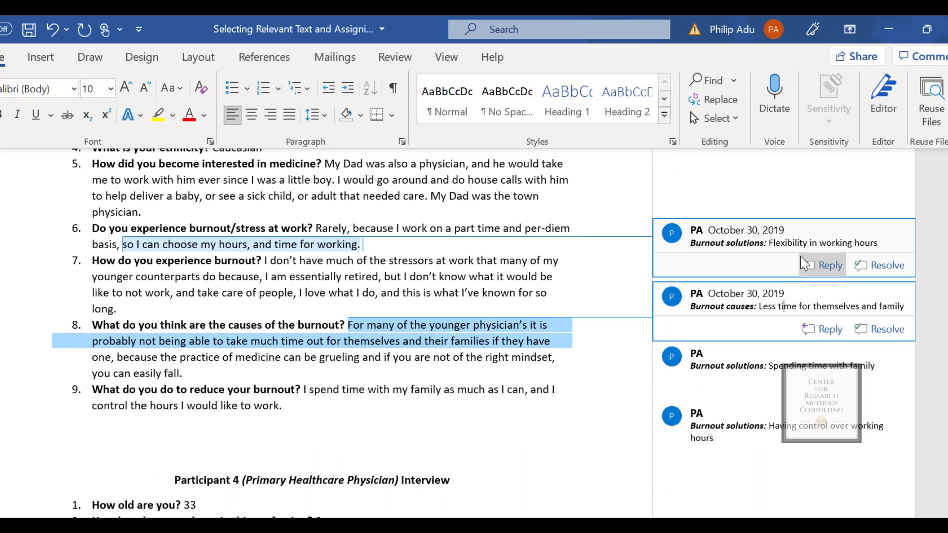
mouse_move(794, 368)
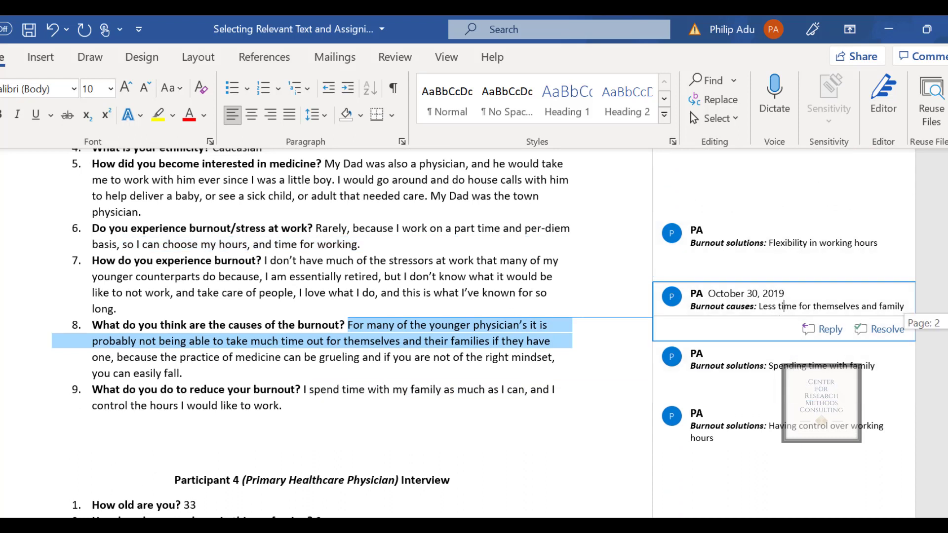
Look over the coded passages and comments across the interviews of Participants 1 to 4
scroll(326, 331, "up", 6)
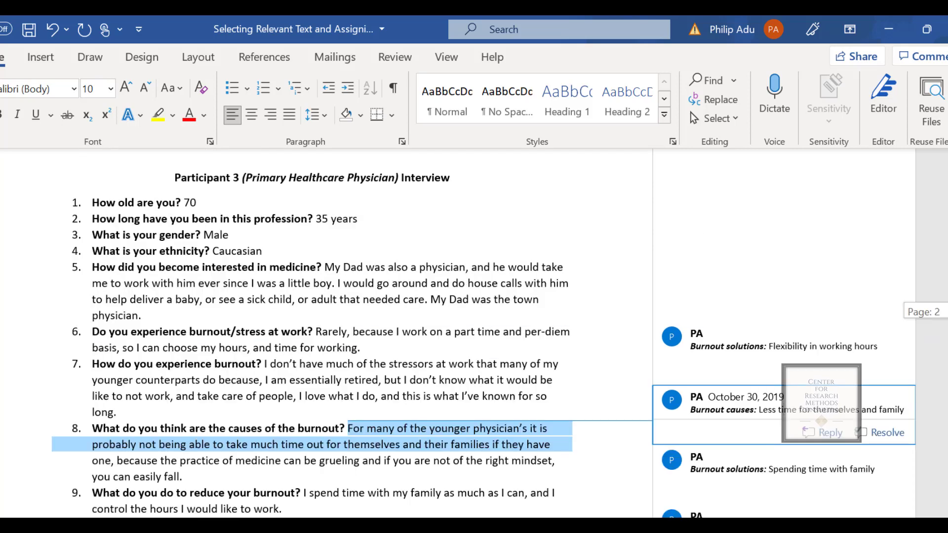
scroll(326, 331, "up", 3)
scroll(484, 331, "down", 7)
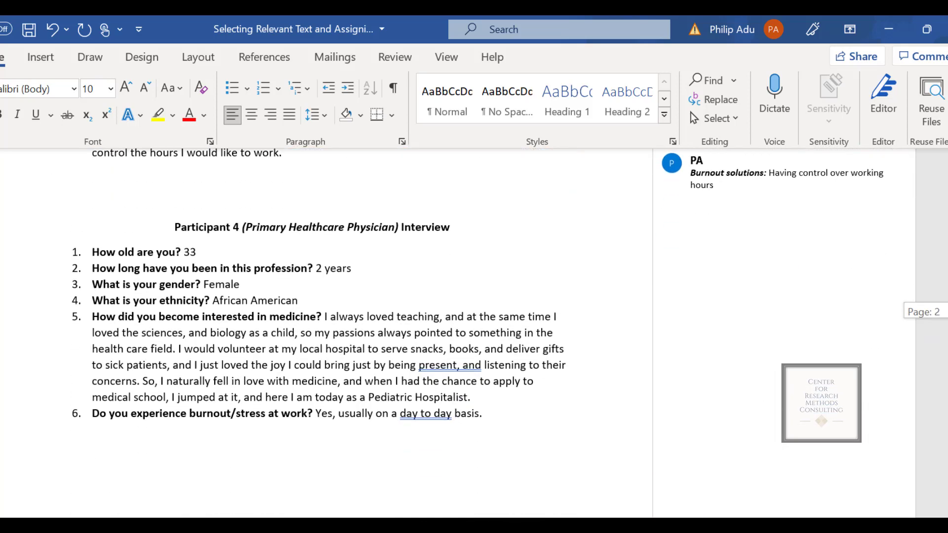
scroll(458, 333, "down", 1)
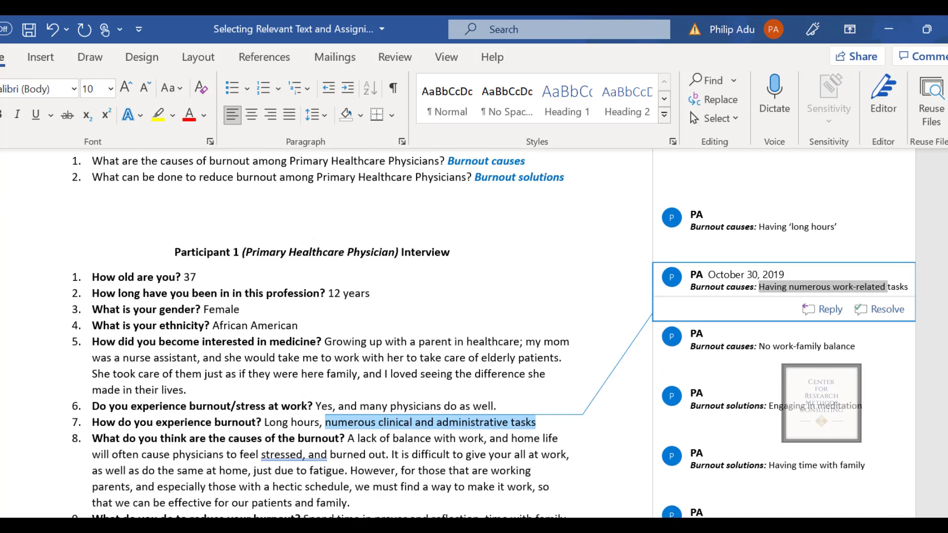
scroll(494, 334, "down", 3)
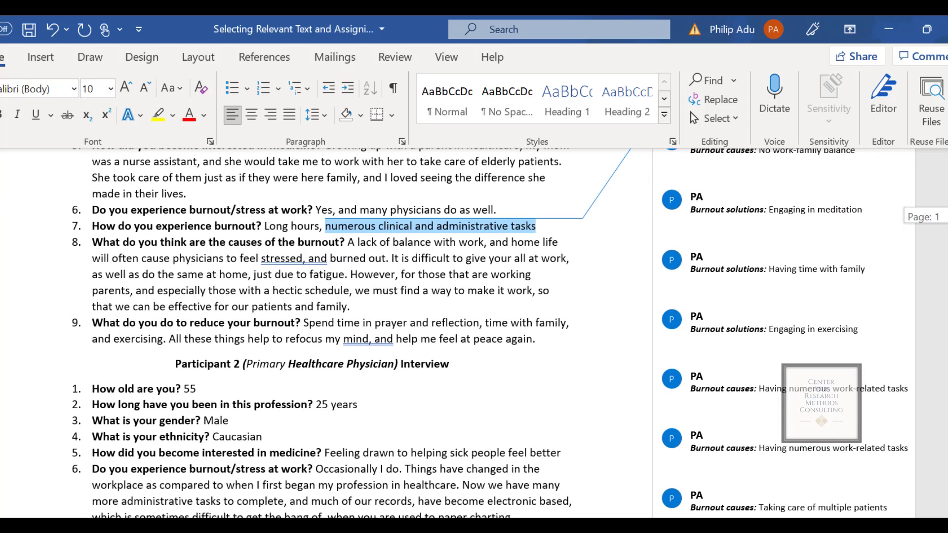
scroll(494, 333, "down", 2)
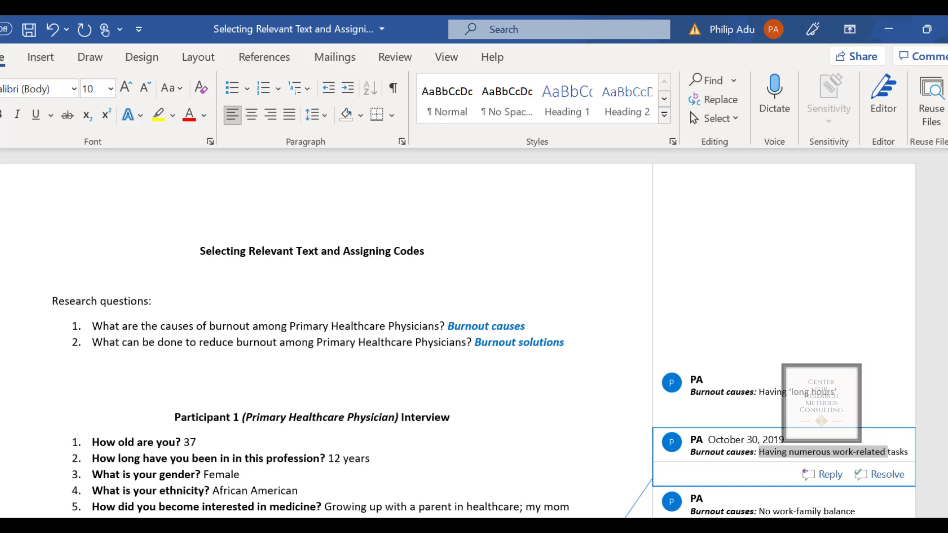
Compare the "Burnout solutions" research-question label with the label and code in Participant 1's "Having 'long hours'" comment
left_click_drag(564, 343, 483, 345)
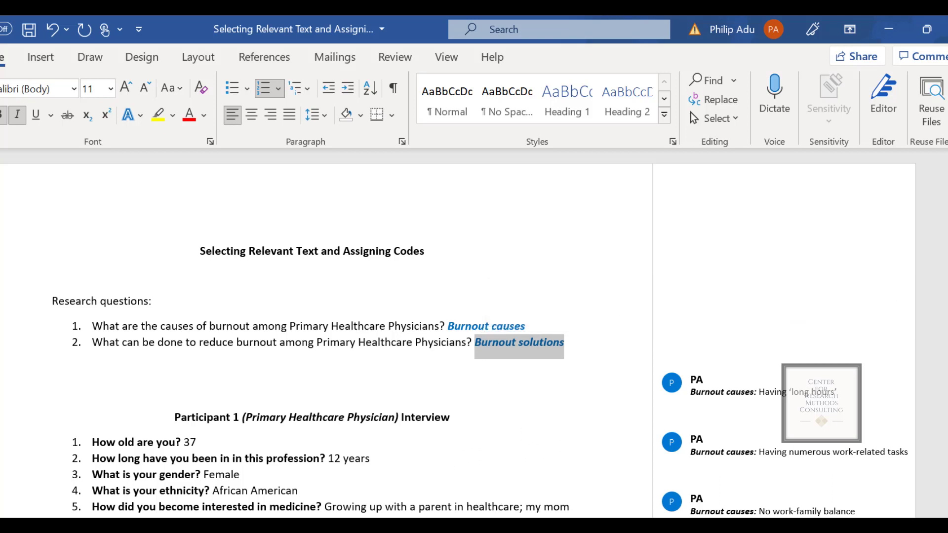
mouse_move(689, 371)
left_click_drag(752, 394, 713, 398)
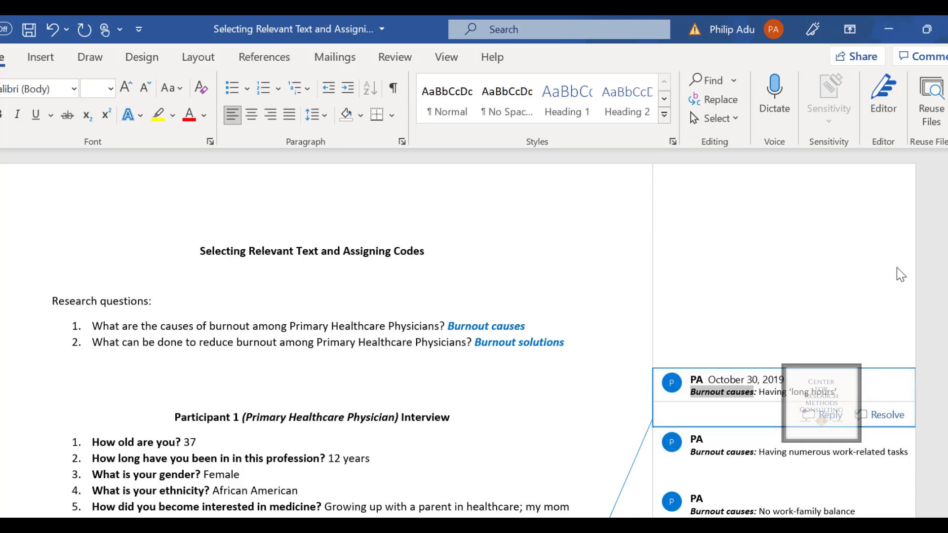
left_click(820, 393)
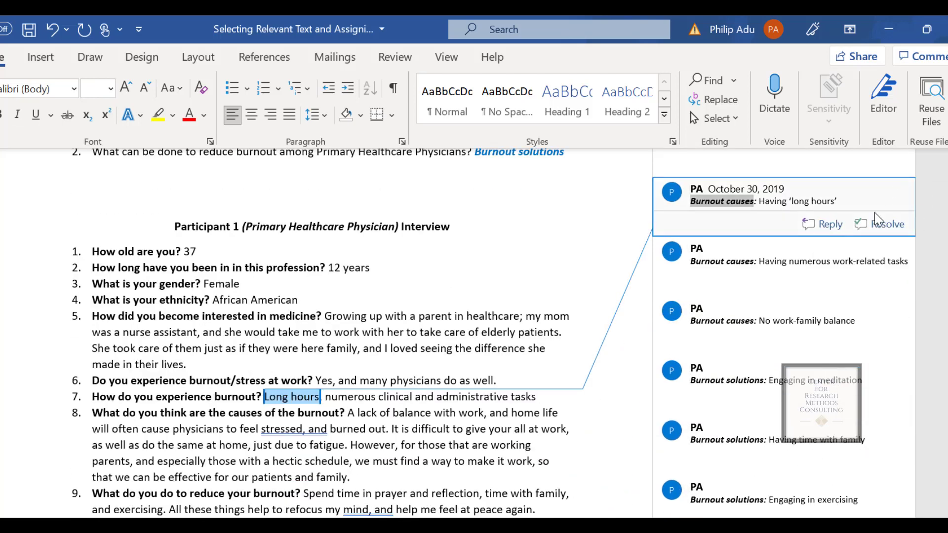
left_click_drag(840, 201, 775, 204)
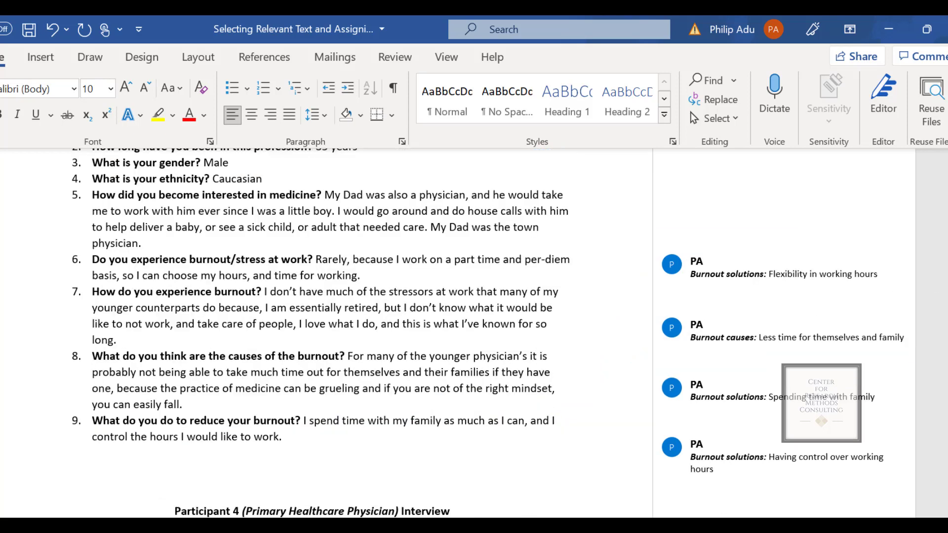
Examine the passages linked to the comments on Participant 3's question 9 answer, "Spending time with family" and "Having control over working hours"
left_click(791, 341)
left_click(765, 489)
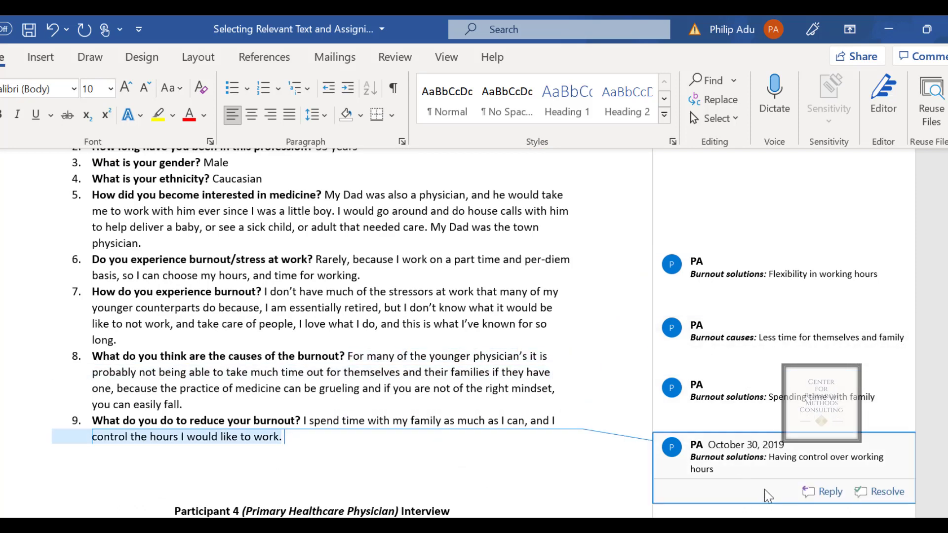
left_click(884, 415)
left_click(832, 452)
left_click(830, 414)
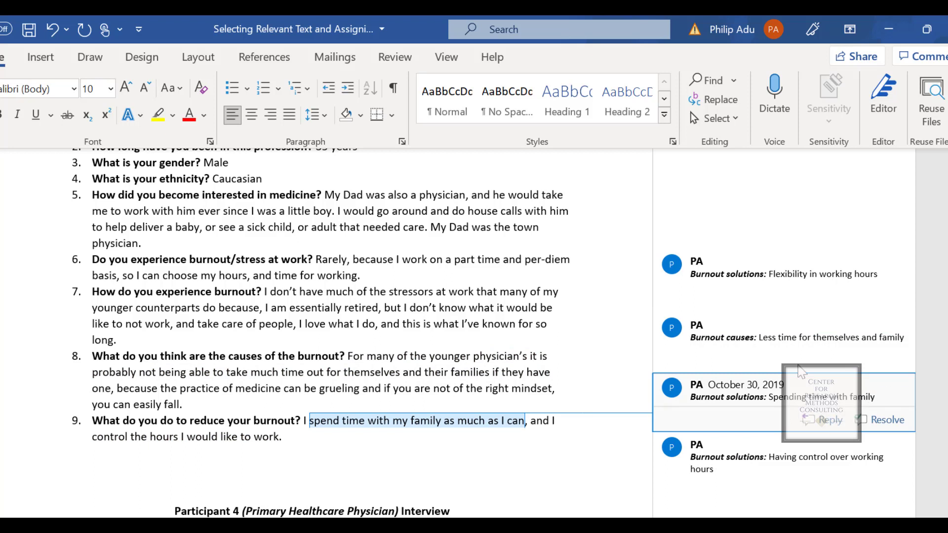
left_click(642, 377)
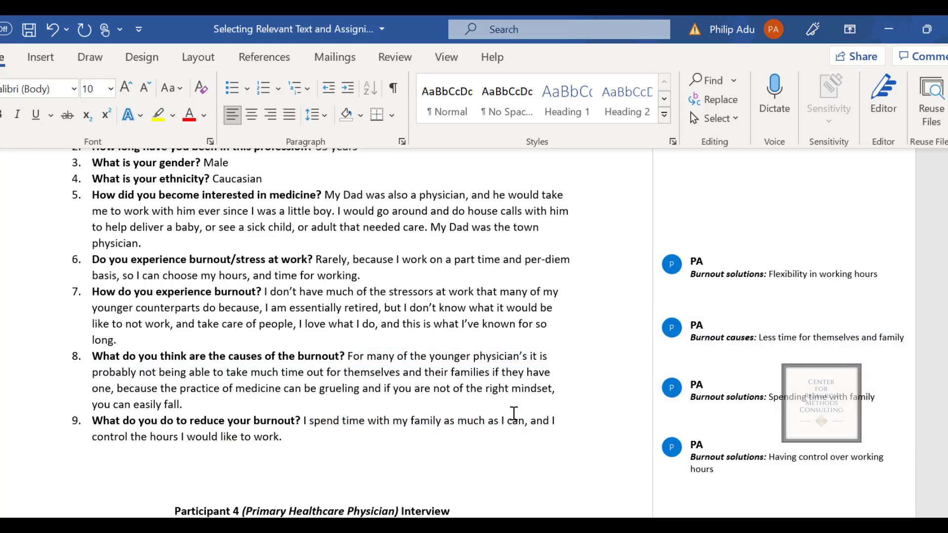